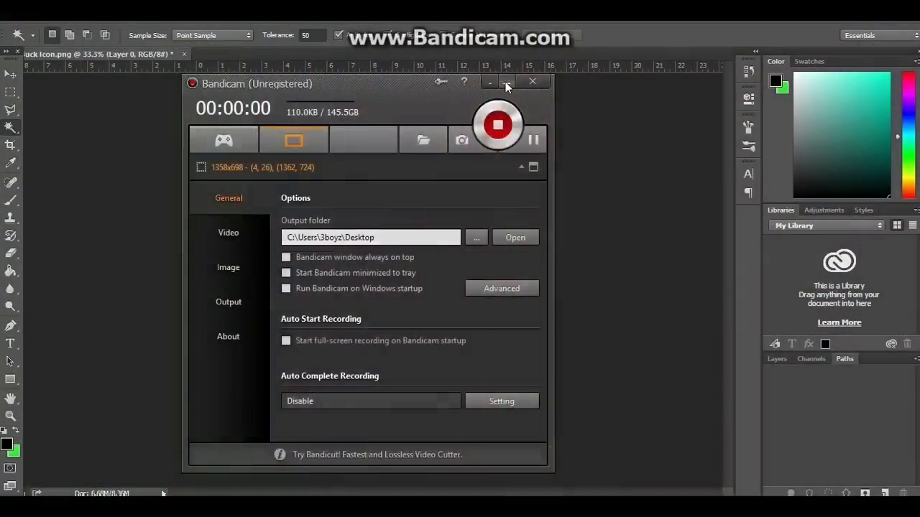
# Step: Select the connected black outline of the two characters with the Magic Wand and erase it with the Eraser
pyautogui.click(506, 85)
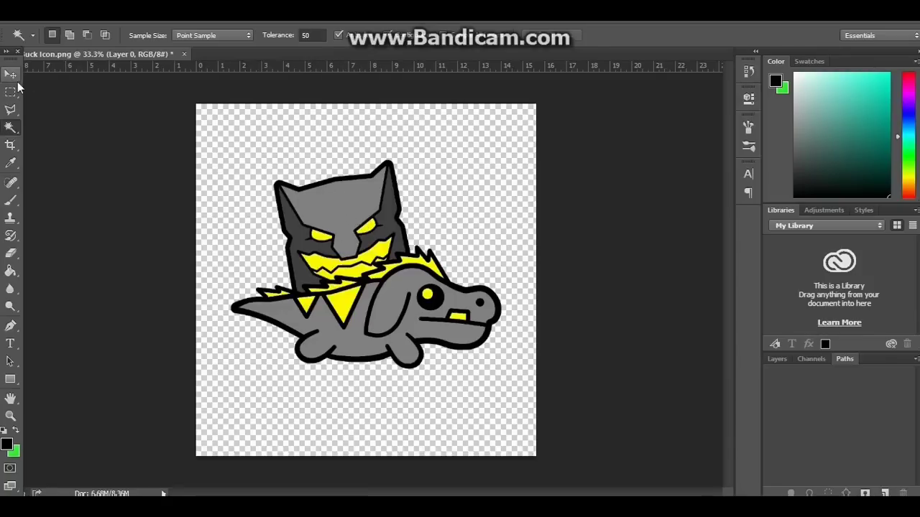
pyautogui.click(430, 343)
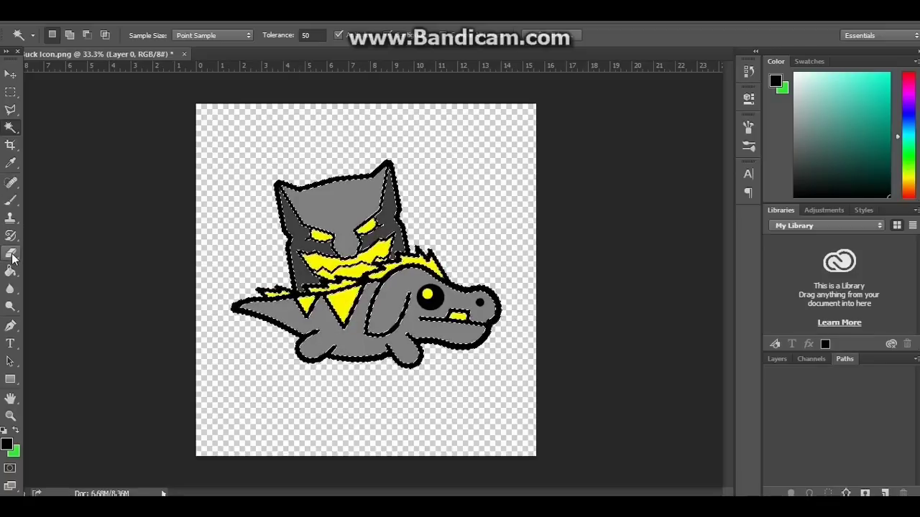
pyautogui.click(11, 254)
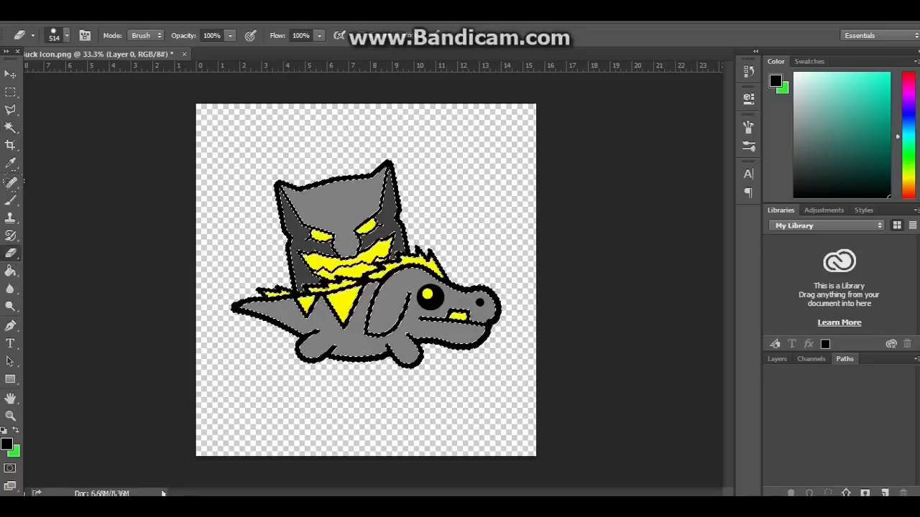
pyautogui.moveTo(294, 295); pyautogui.dragTo(383, 315)
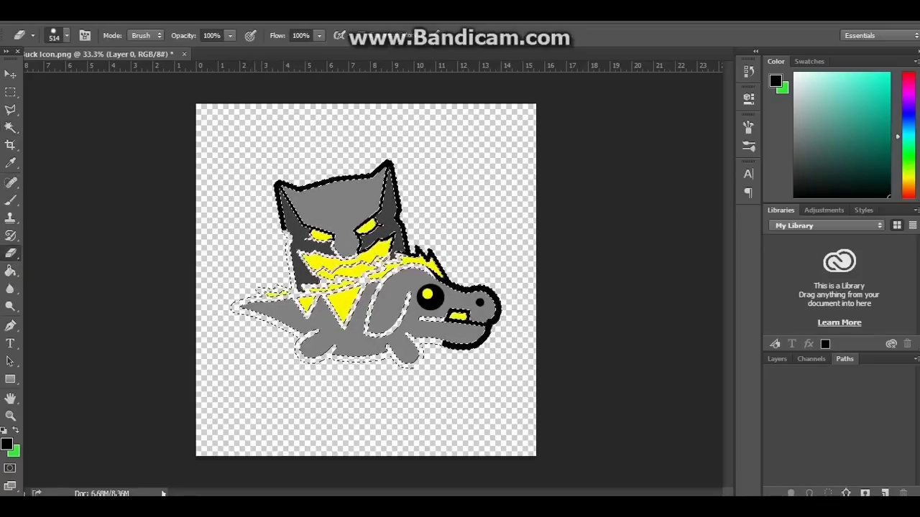
pyautogui.moveTo(464, 331)
pyautogui.mouseDown()
pyautogui.moveTo(388, 230)
pyautogui.moveTo(381, 194)
pyautogui.moveTo(309, 180)
pyautogui.moveTo(294, 208)
pyautogui.mouseUp()
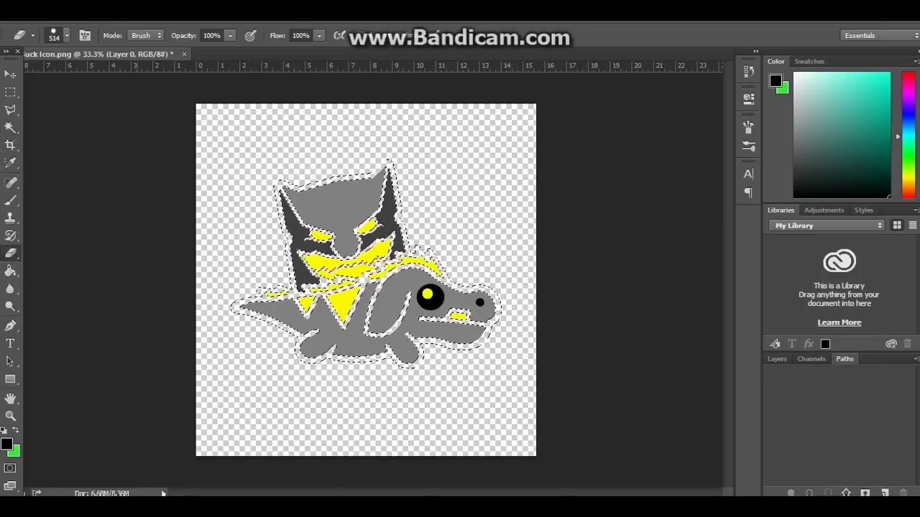
# Step: Select the black part of the crocodile's eye with the Magic Wand and erase it, keeping the yellow pupil
pyautogui.click(11, 128)
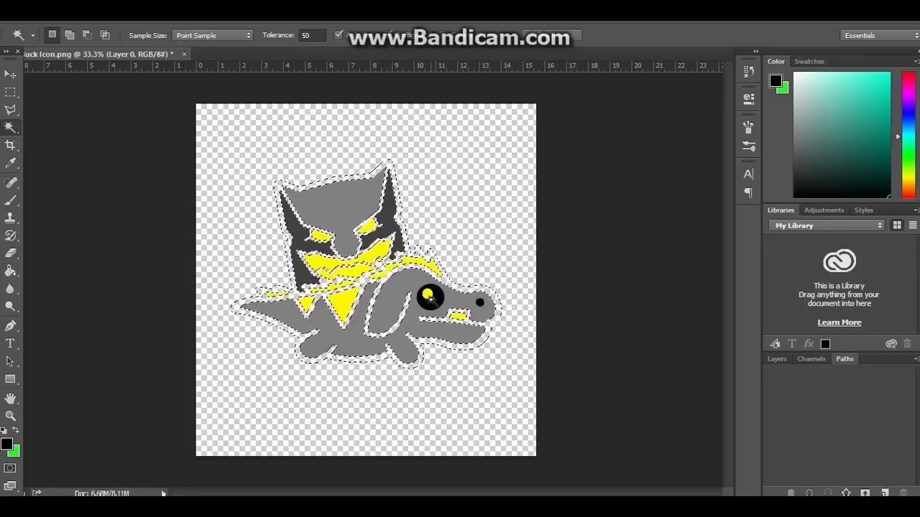
pyautogui.click(429, 297)
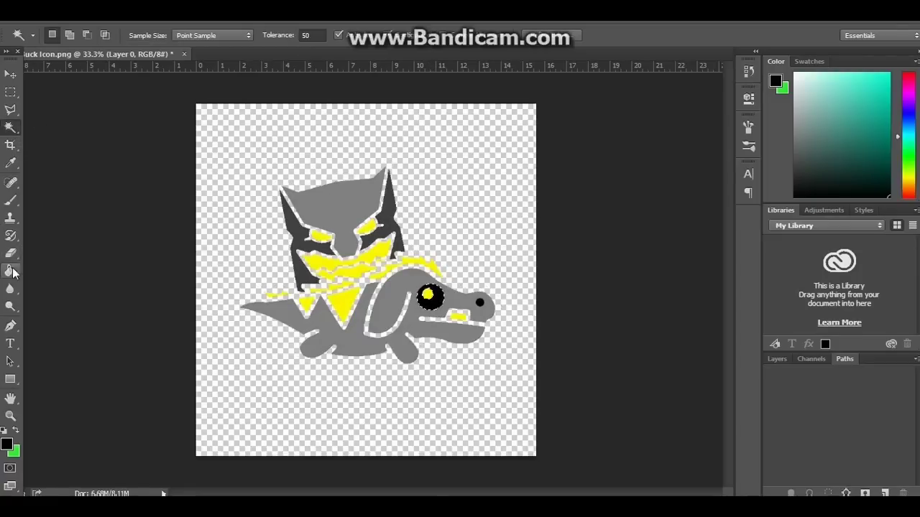
pyautogui.click(11, 253)
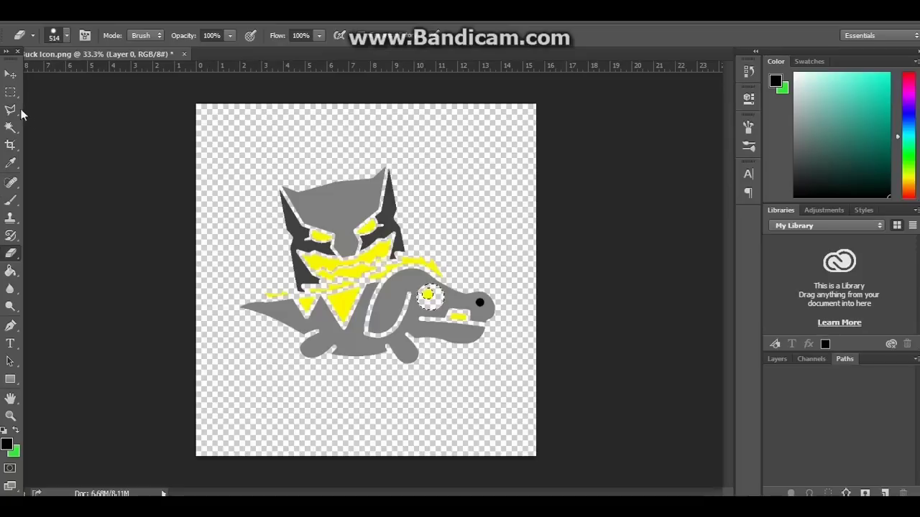
# Step: Select all the grey and dark grey areas of both characters together with the Magic Wand
pyautogui.click(10, 74)
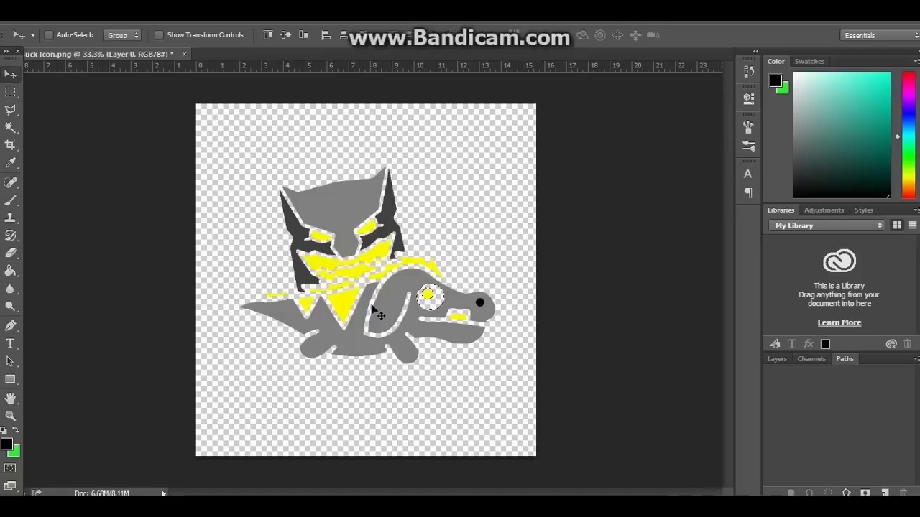
pyautogui.click(11, 92)
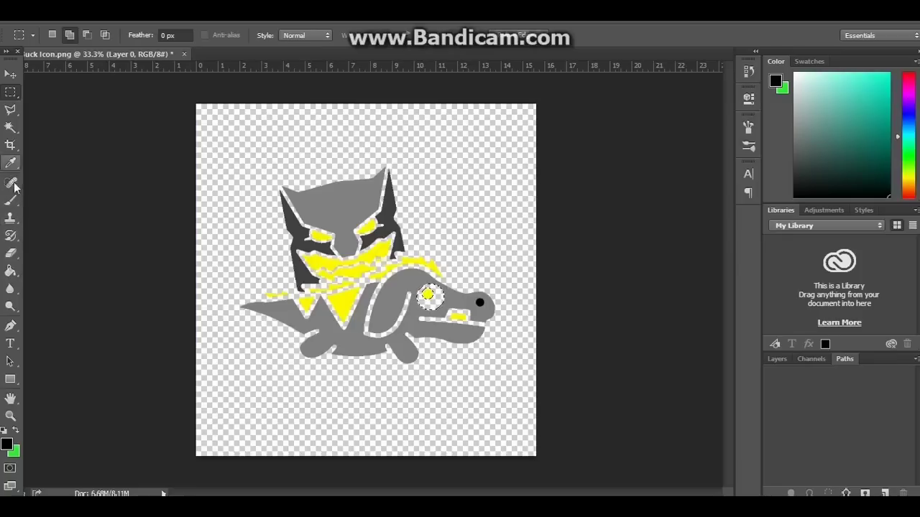
pyautogui.click(11, 128)
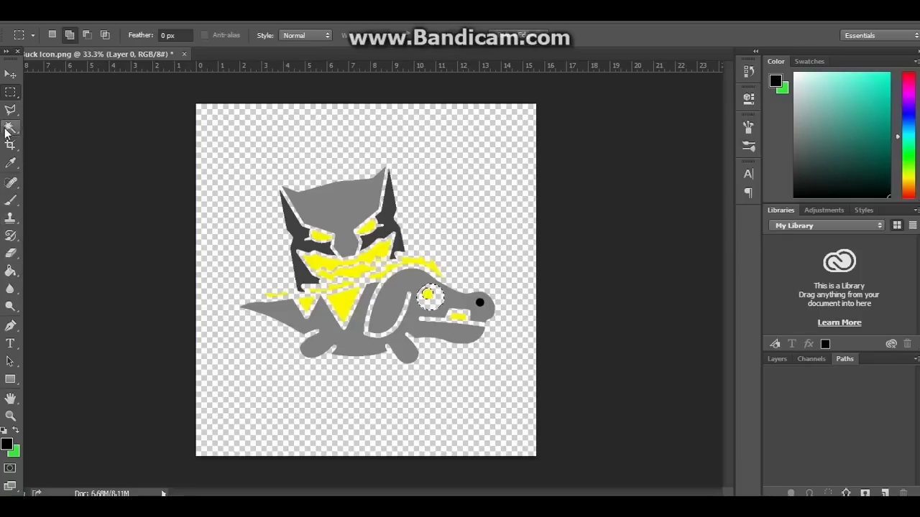
pyautogui.click(336, 206)
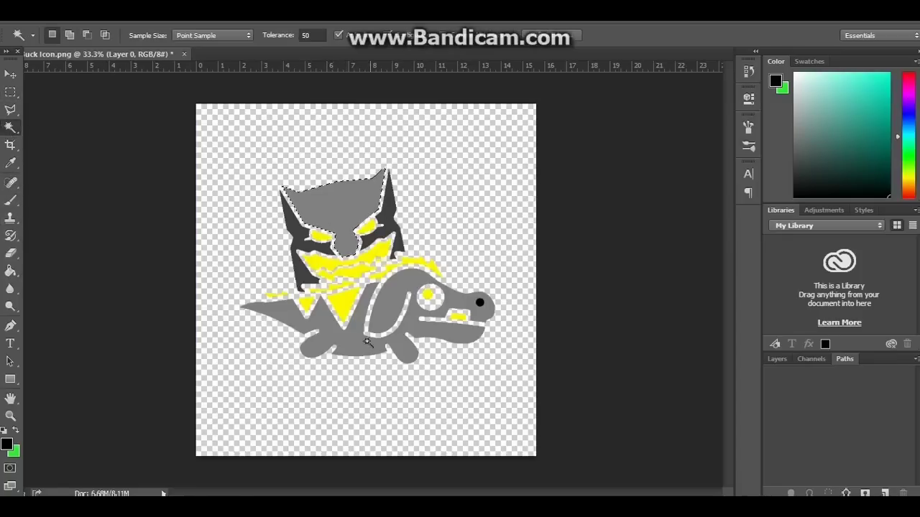
pyautogui.press('shift')
pyautogui.keyDown('shift'); pyautogui.click(402, 246); pyautogui.keyUp('shift')
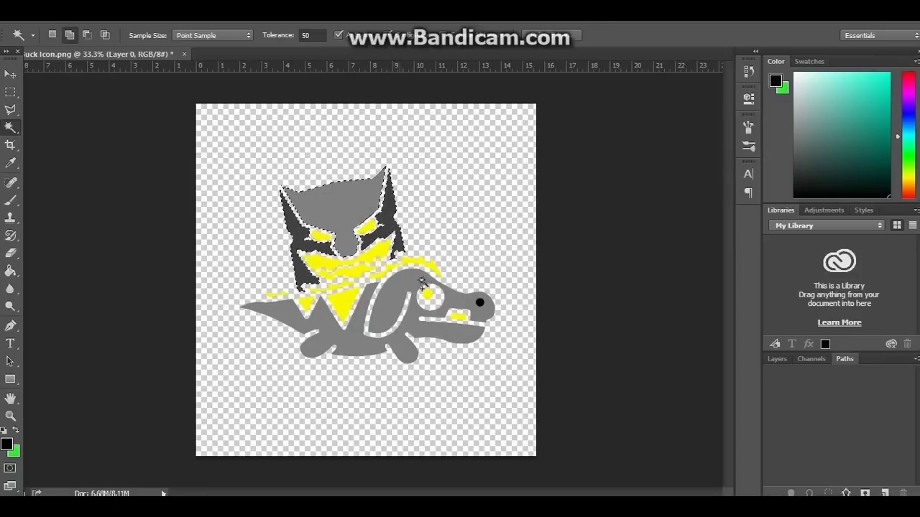
pyautogui.keyDown('shift'); pyautogui.click(487, 329); pyautogui.keyUp('shift')
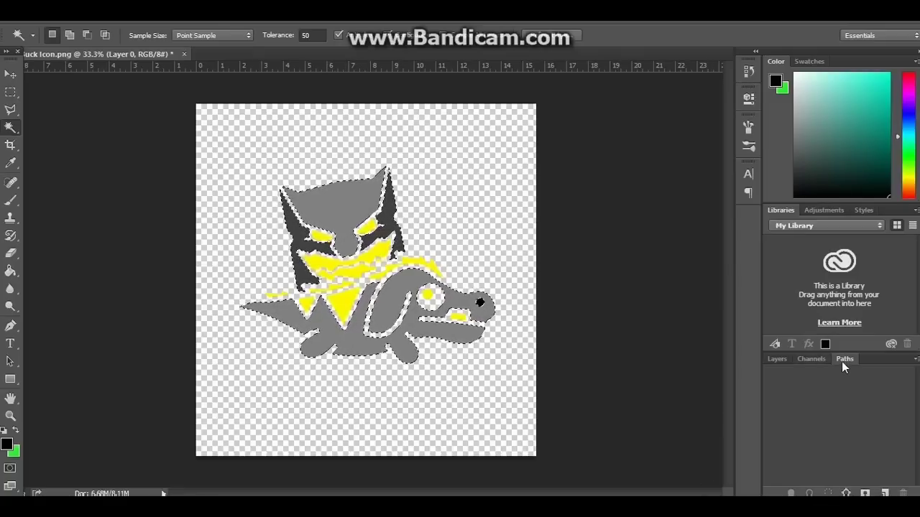
# Step: Make a work path from the grey areas' selection with a tolerance of .5 pixels
pyautogui.click(916, 358)
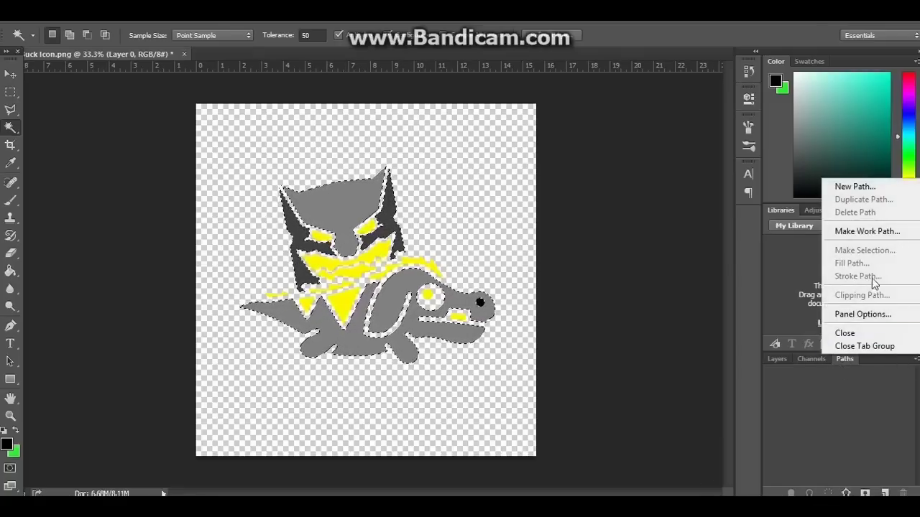
pyautogui.click(863, 233)
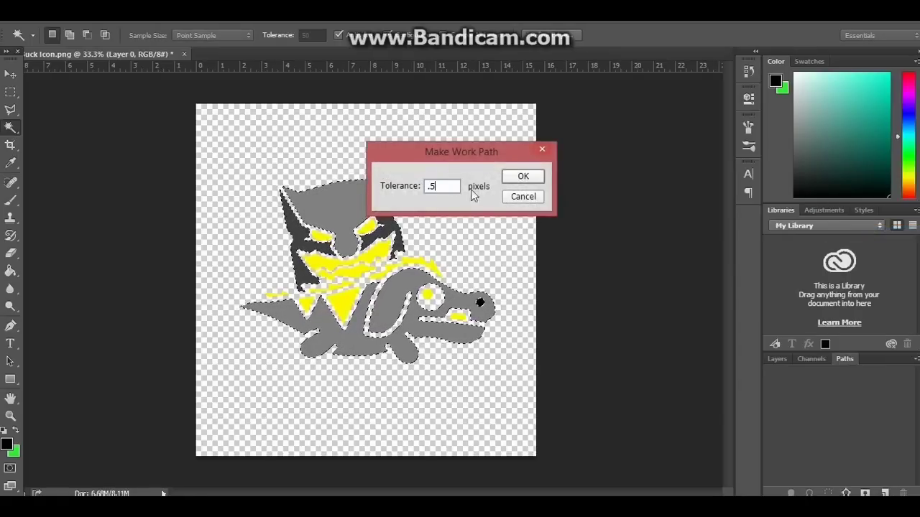
pyautogui.write('.5')
pyautogui.click(523, 177)
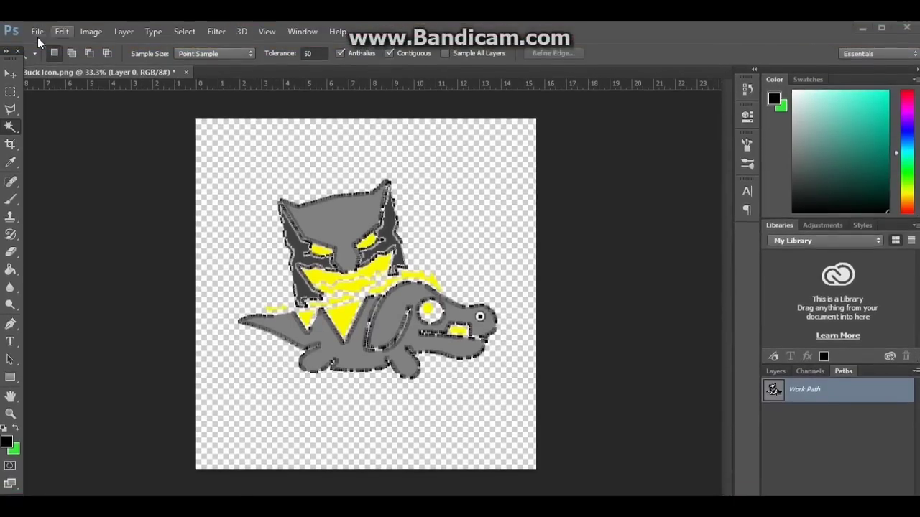
# Step: Export the grey work path to the Desktop as an Illustrator file with p1 added to the suggested name, and delete the path
pyautogui.click(37, 32)
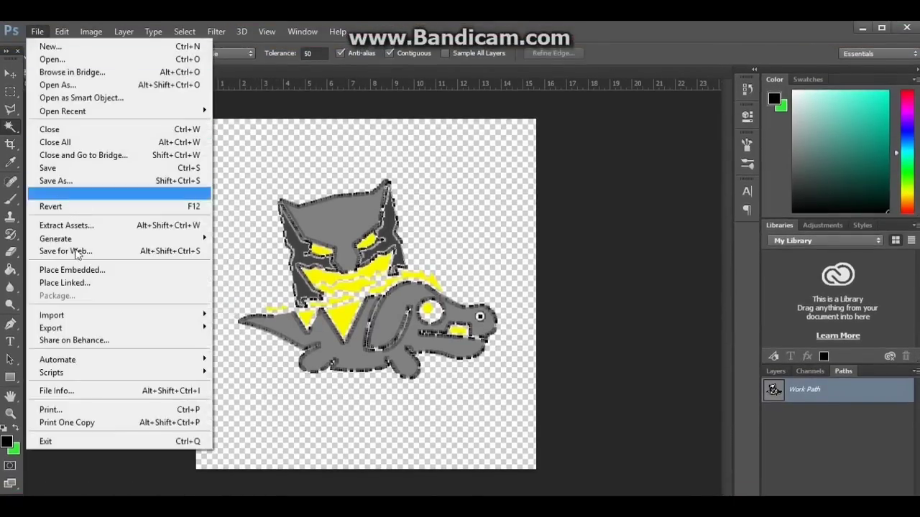
pyautogui.moveTo(70, 322)
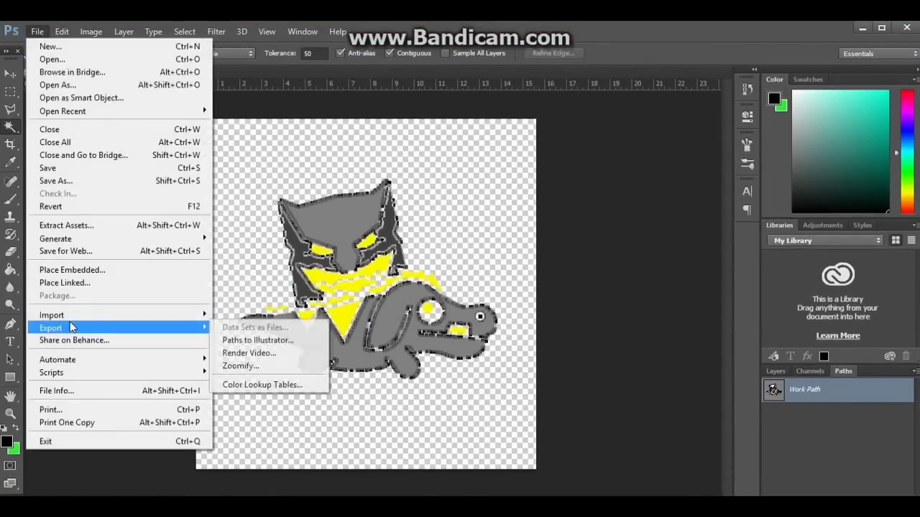
pyautogui.click(268, 340)
pyautogui.click(554, 180)
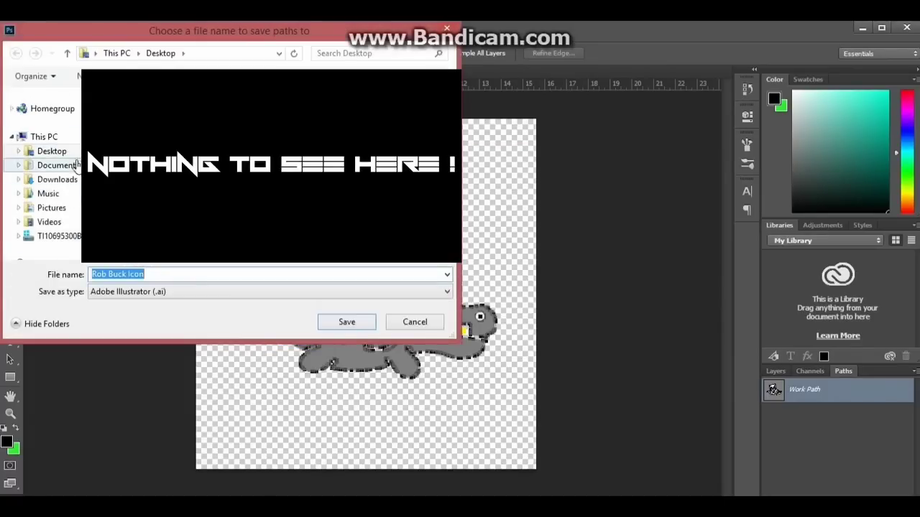
pyautogui.click(58, 151)
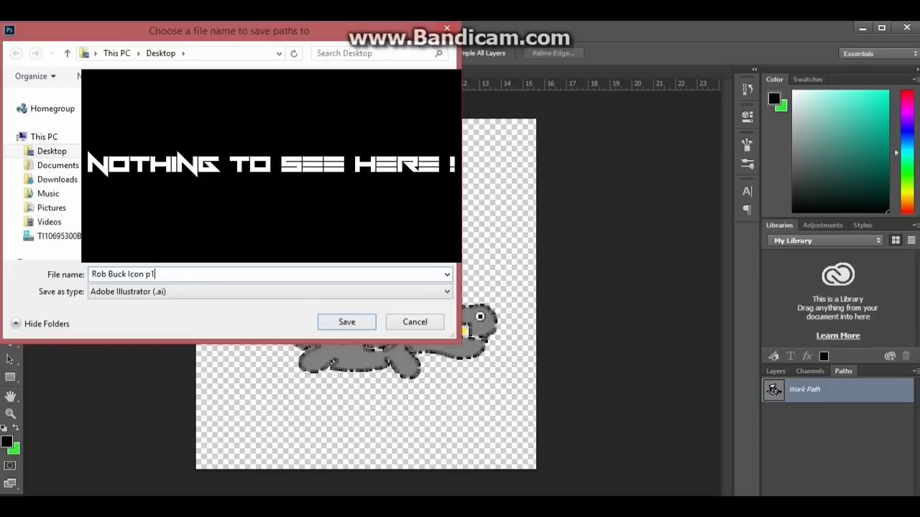
pyautogui.click(344, 322)
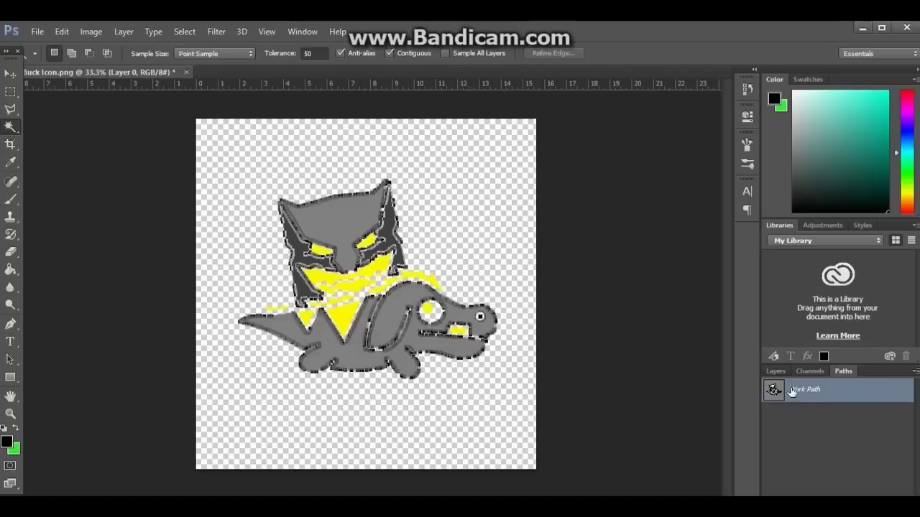
pyautogui.press('Delete')
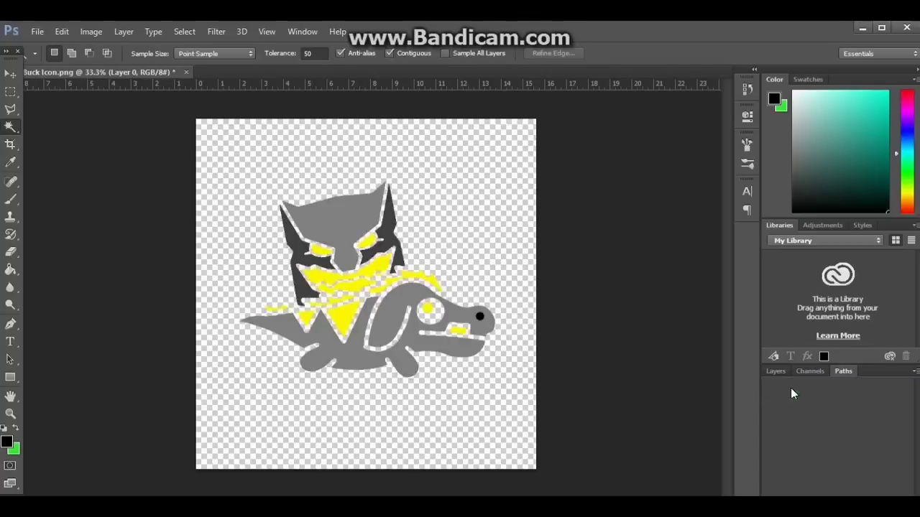
# Step: Select all the yellow areas together with the Magic Wand, including eyes, grin, spikes, pupil and tooth, leaving out the transparent background
pyautogui.click(334, 257)
pyautogui.keyDown('shift'); pyautogui.click(365, 241); pyautogui.keyUp('shift')
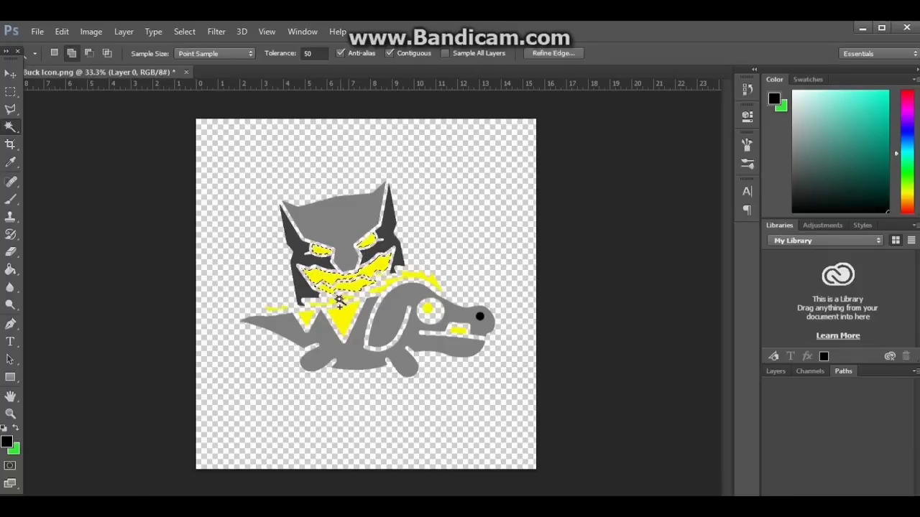
pyautogui.keyDown('shift'); pyautogui.click(273, 309); pyautogui.keyUp('shift')
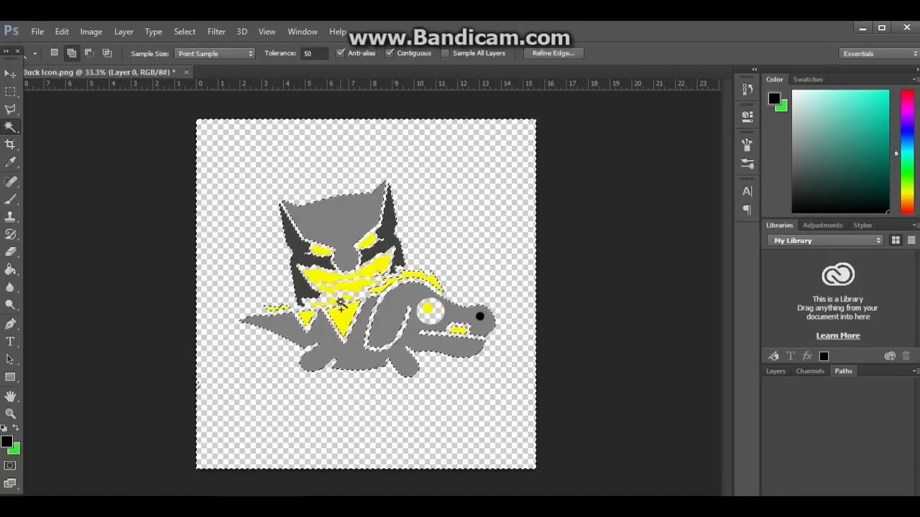
pyautogui.hotkey('ctrl', 'd')
pyautogui.keyDown('shift'); pyautogui.click(320, 274); pyautogui.keyUp('shift')
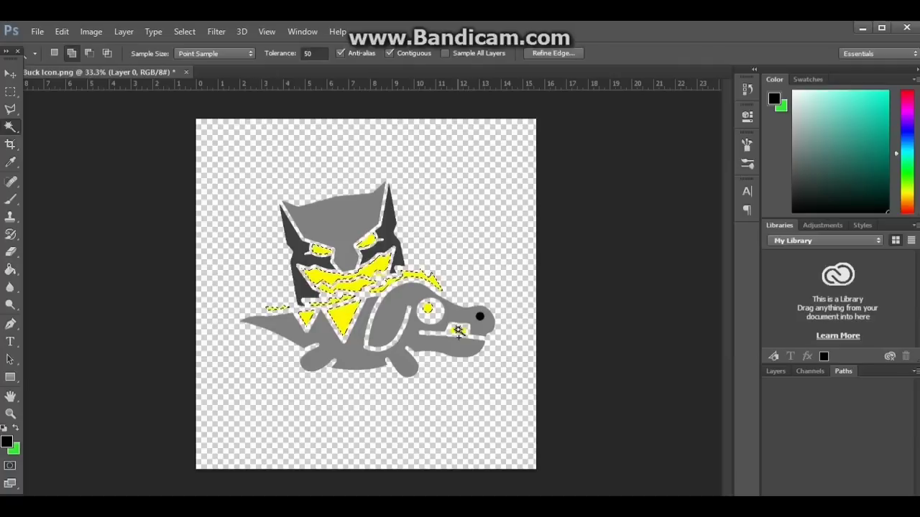
# Step: Make a work path from the yellow areas' selection with a tolerance of 0.5 pixels
pyautogui.click(915, 371)
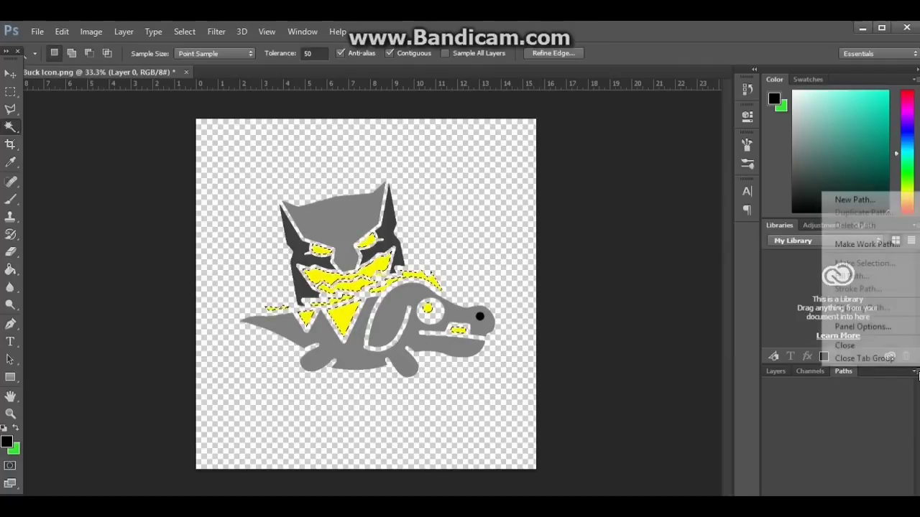
pyautogui.click(866, 244)
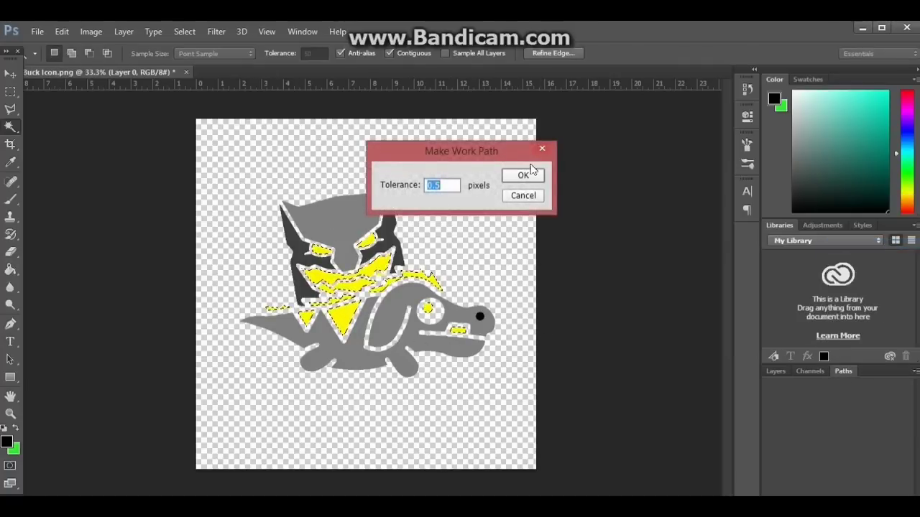
pyautogui.click(523, 177)
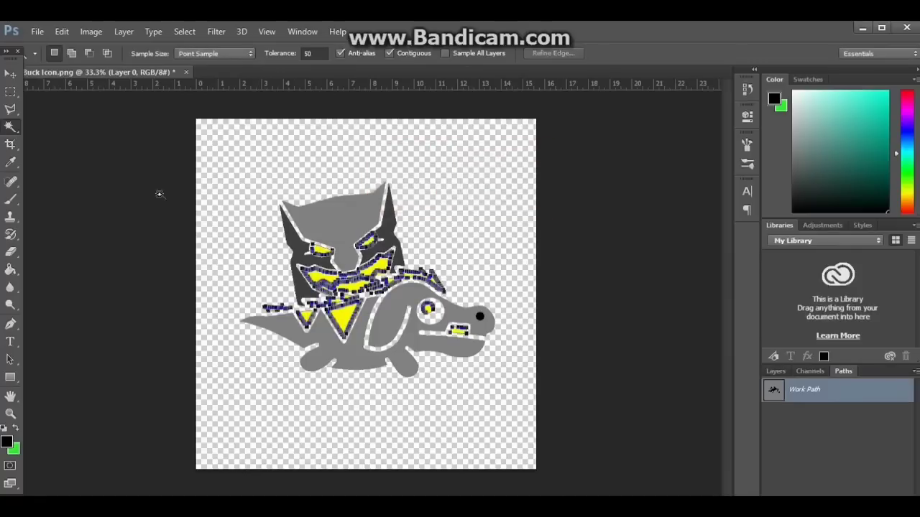
# Step: Export the yellow work path to the Desktop as an Illustrator file with p2 added to the suggested name
pyautogui.click(37, 32)
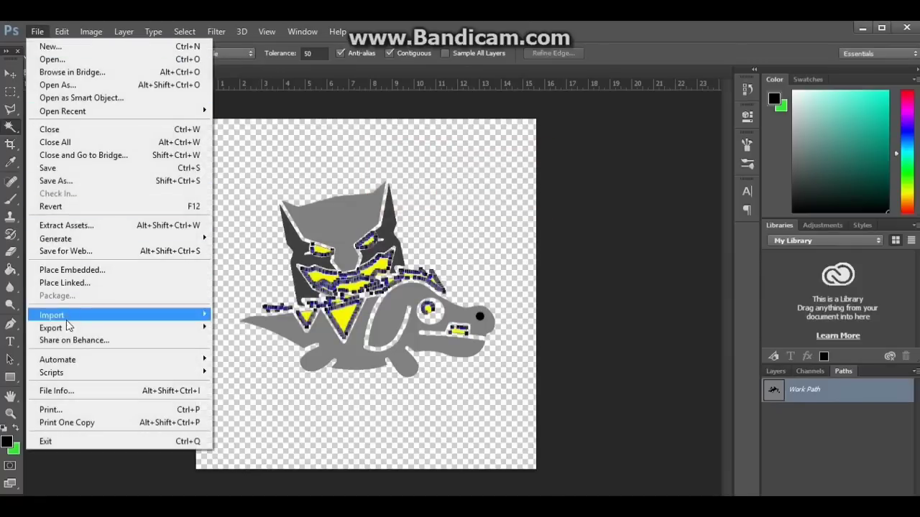
pyautogui.moveTo(210, 335)
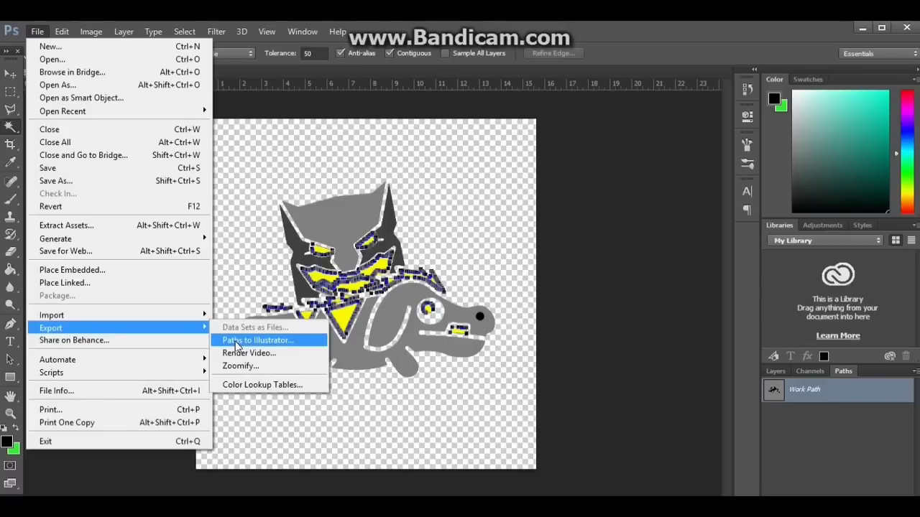
pyautogui.click(237, 342)
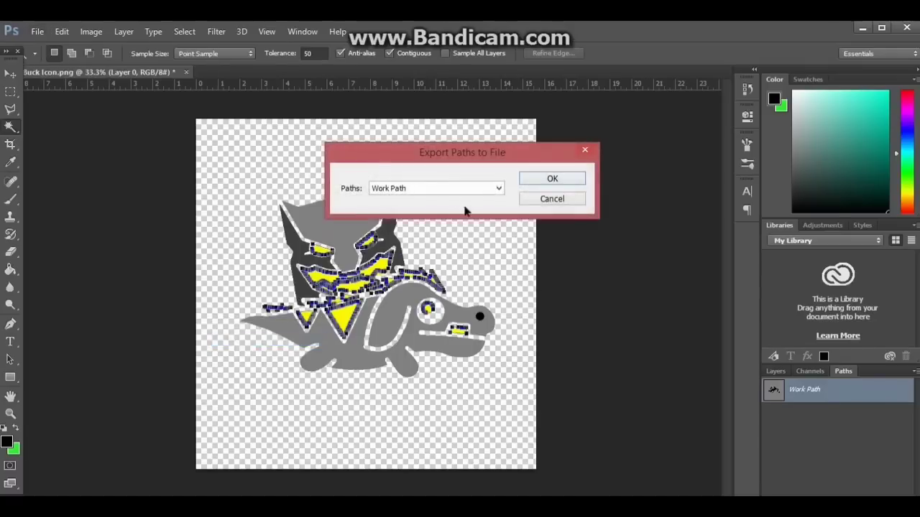
pyautogui.click(548, 181)
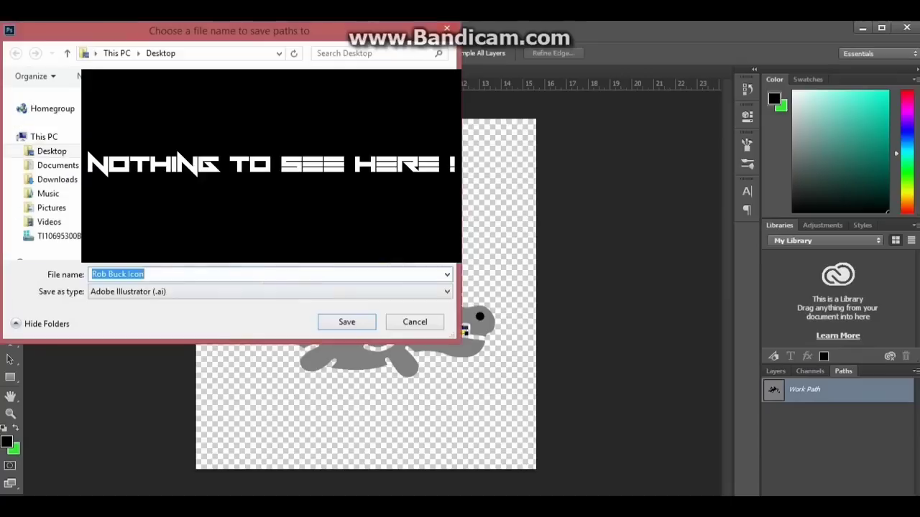
pyautogui.press('End')
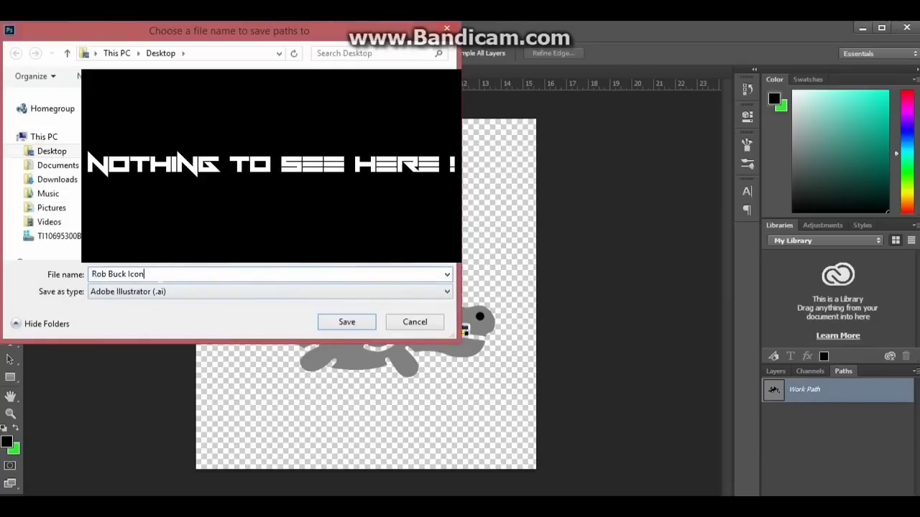
pyautogui.write('p2')
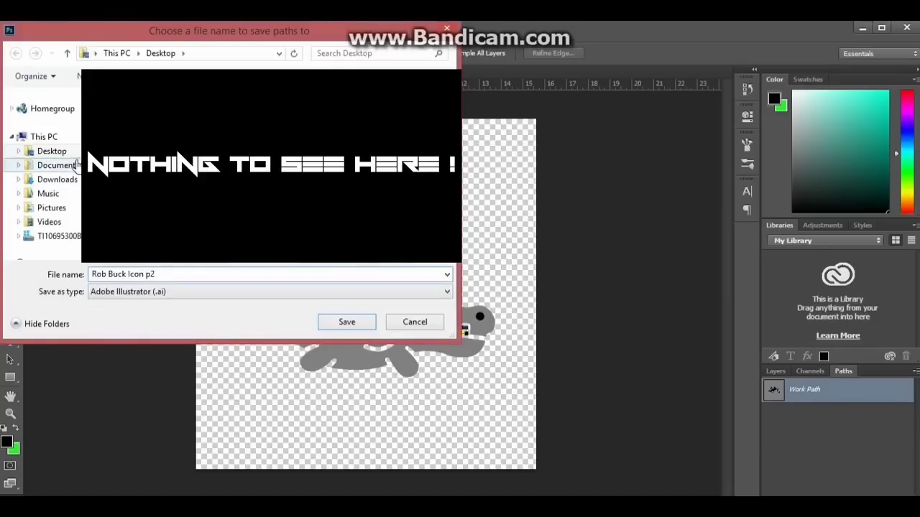
pyautogui.click(345, 323)
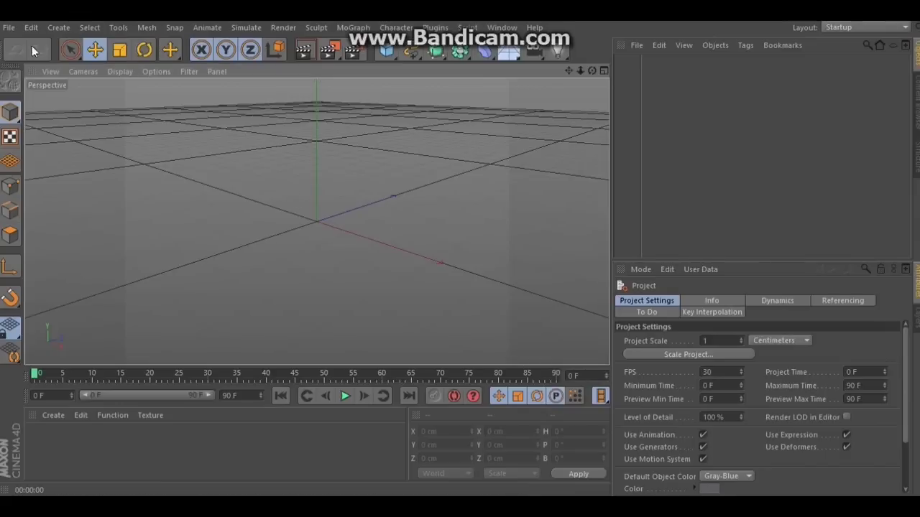
# Step: In Cinema 4D, merge the exported p1 Illustrator file from the Desktop into the empty project
pyautogui.click(9, 28)
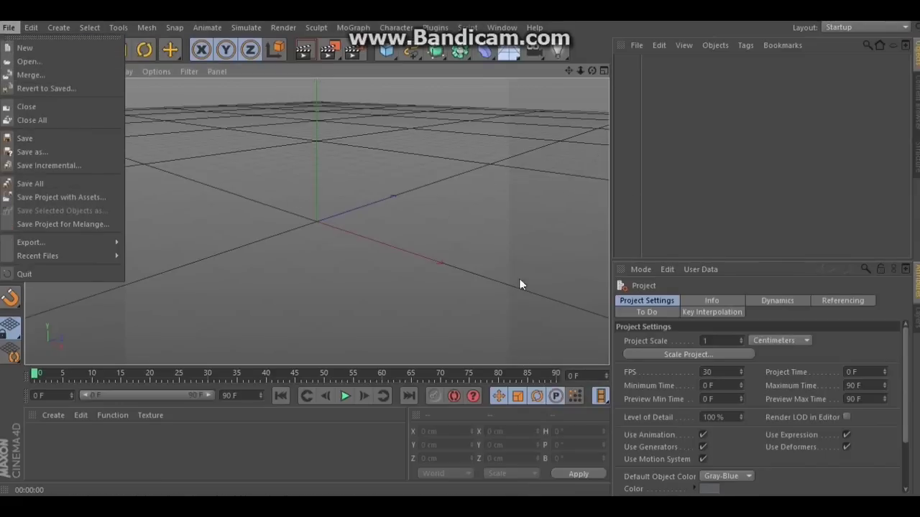
pyautogui.click(31, 75)
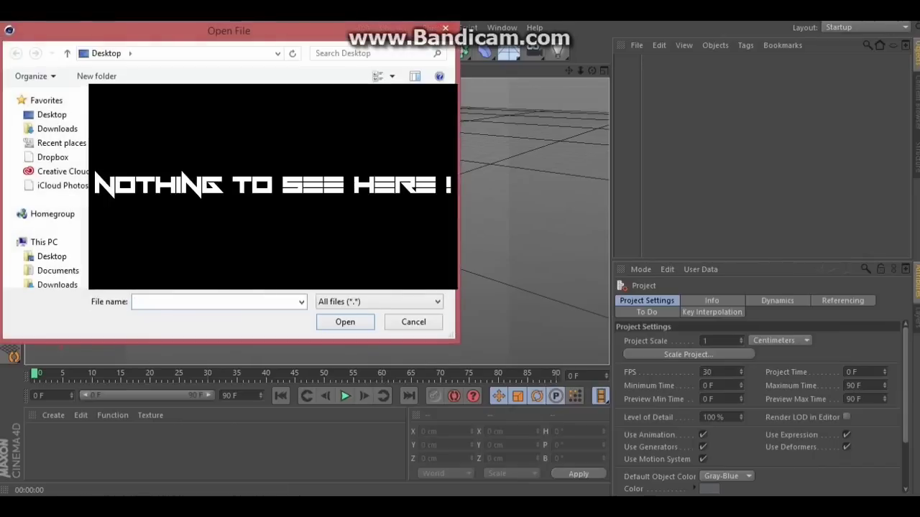
pyautogui.click(52, 256)
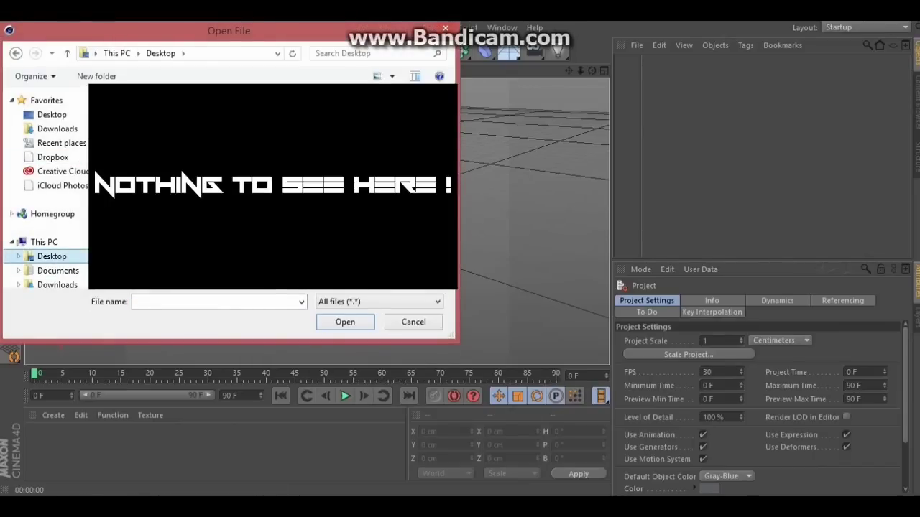
pyautogui.click(219, 301)
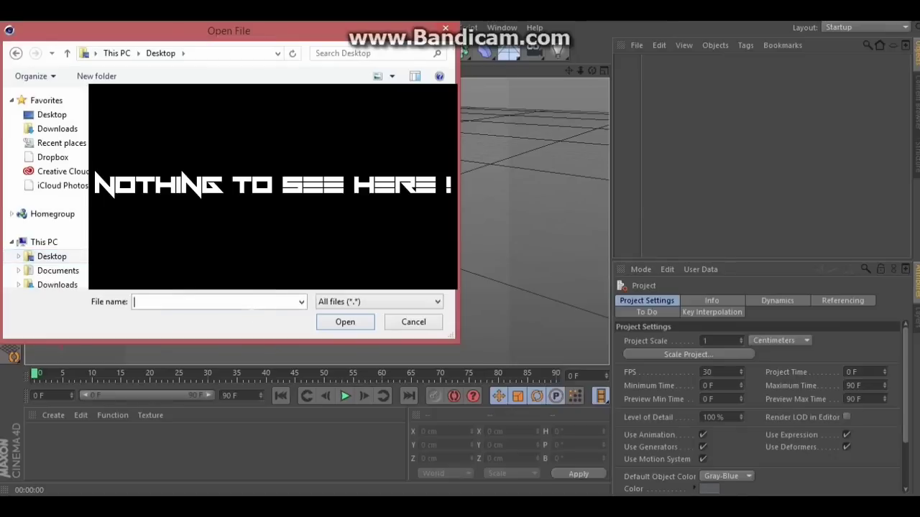
pyautogui.write('rob')
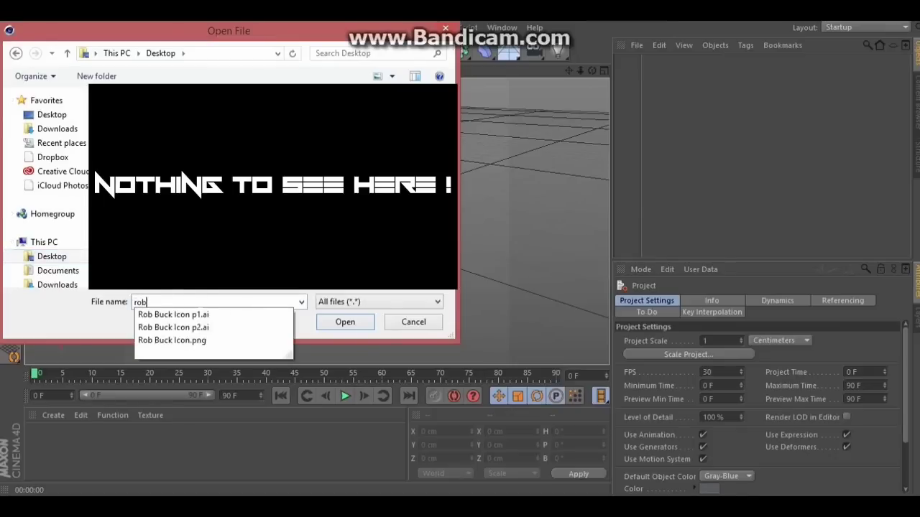
pyautogui.click(201, 314)
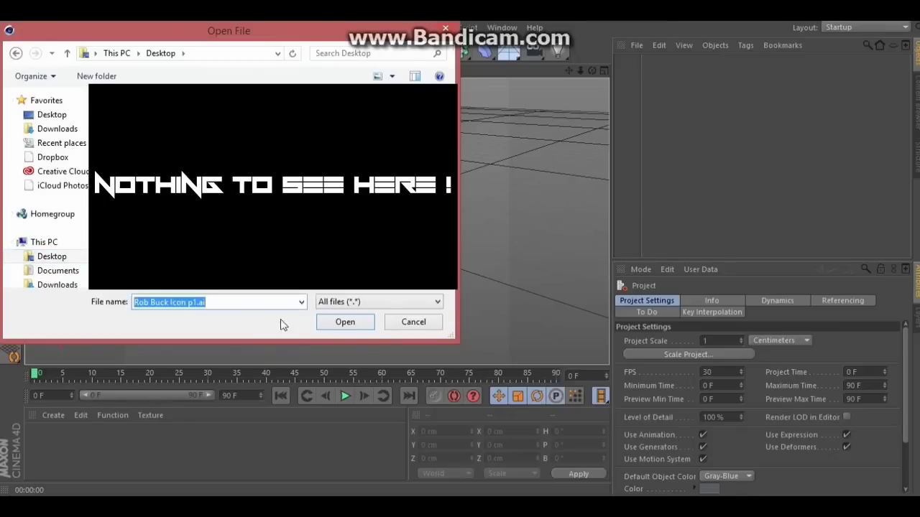
pyautogui.click(326, 324)
pyautogui.click(304, 438)
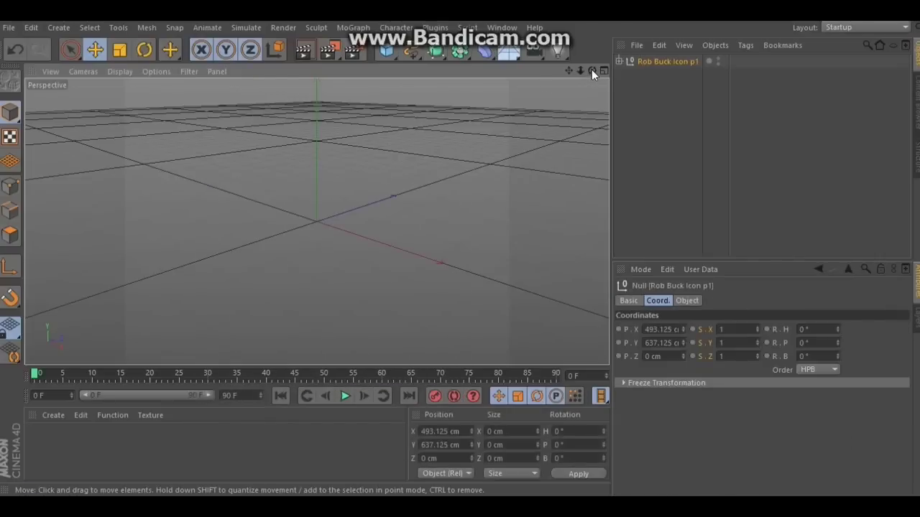
pyautogui.moveTo(589, 70); pyautogui.dragTo(392, 265)
pyautogui.moveTo(600, 64); pyautogui.dragTo(593, 73)
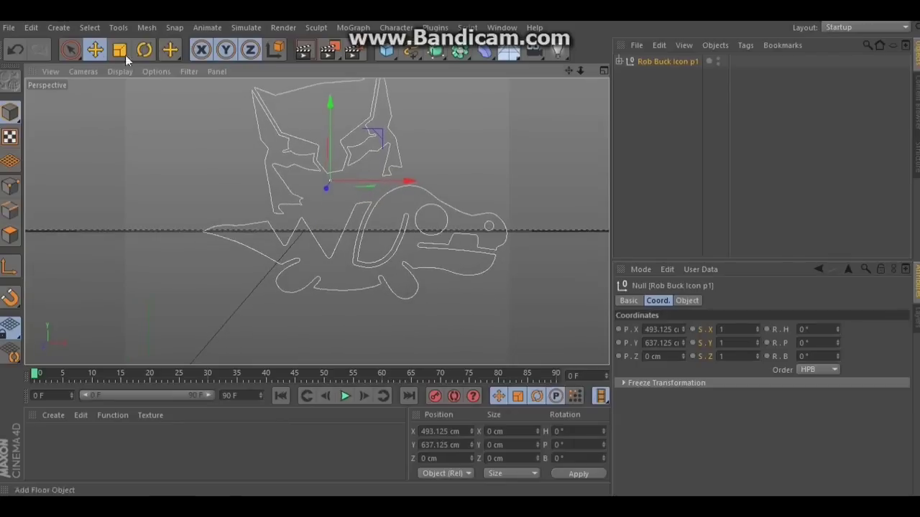
# Step: Merge the exported p2 Illustrator file from the Desktop into the same project and deselect everything
pyautogui.click(9, 27)
pyautogui.click(31, 75)
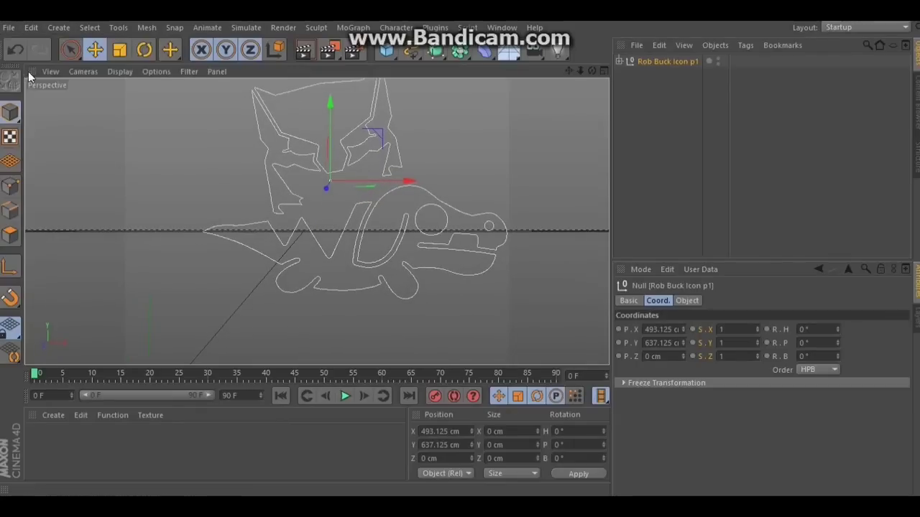
pyautogui.click(50, 256)
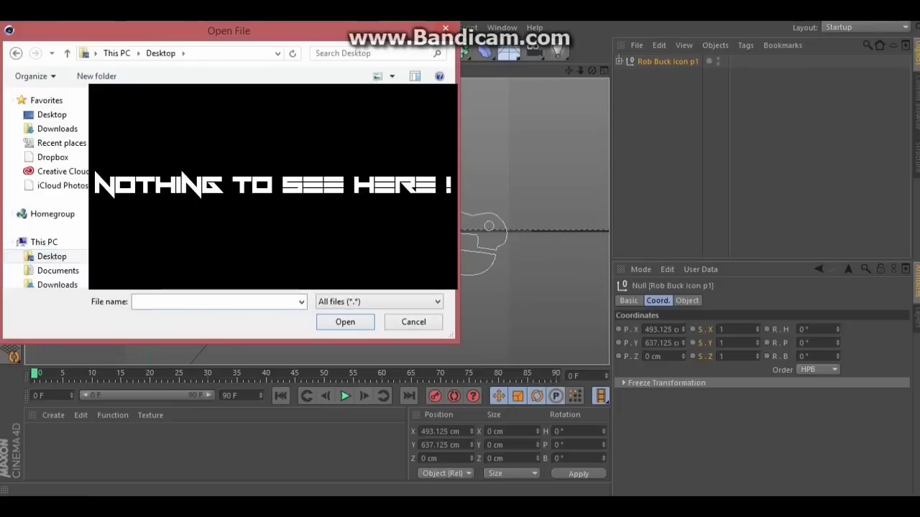
pyautogui.write('rob')
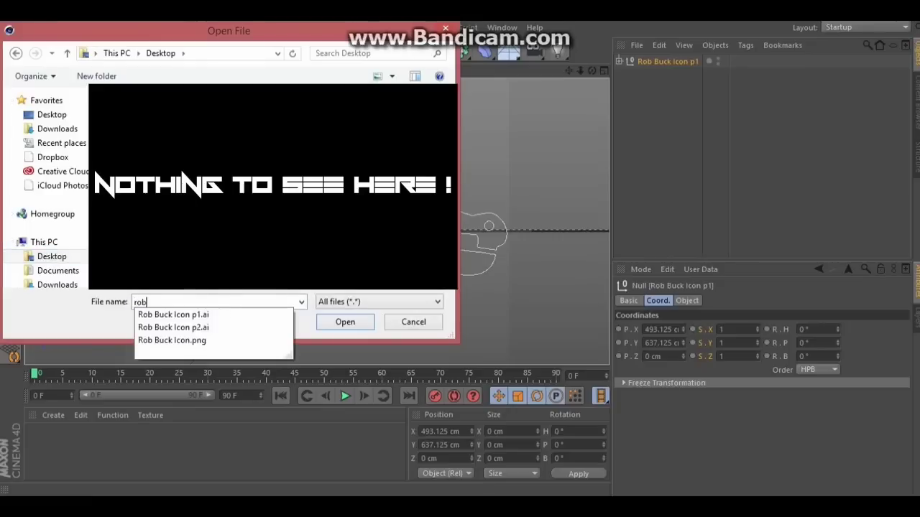
pyautogui.click(173, 328)
pyautogui.click(358, 323)
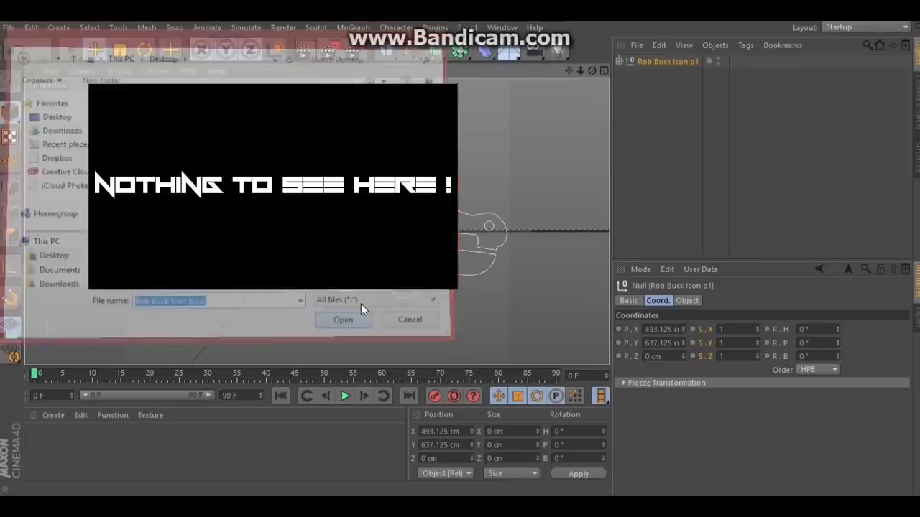
pyautogui.click(337, 419)
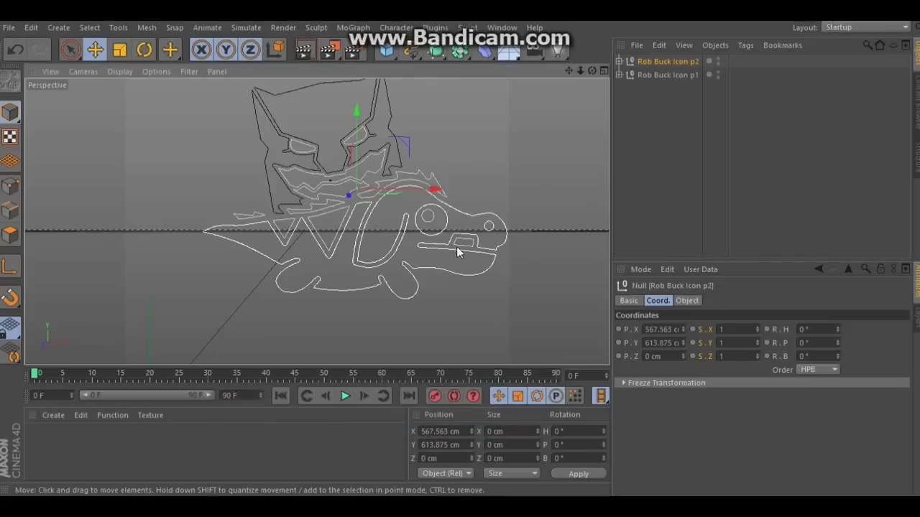
pyautogui.click(704, 175)
pyautogui.moveTo(592, 71)
pyautogui.mouseDown()
pyautogui.moveTo(553, 94)
pyautogui.moveTo(474, 67)
pyautogui.moveTo(388, 70)
pyautogui.moveTo(592, 71)
pyautogui.mouseUp()
# Step: Look through the paths inside the p1 and p2 groups and add an Extrude NURBS object to the scene
pyautogui.click(618, 75)
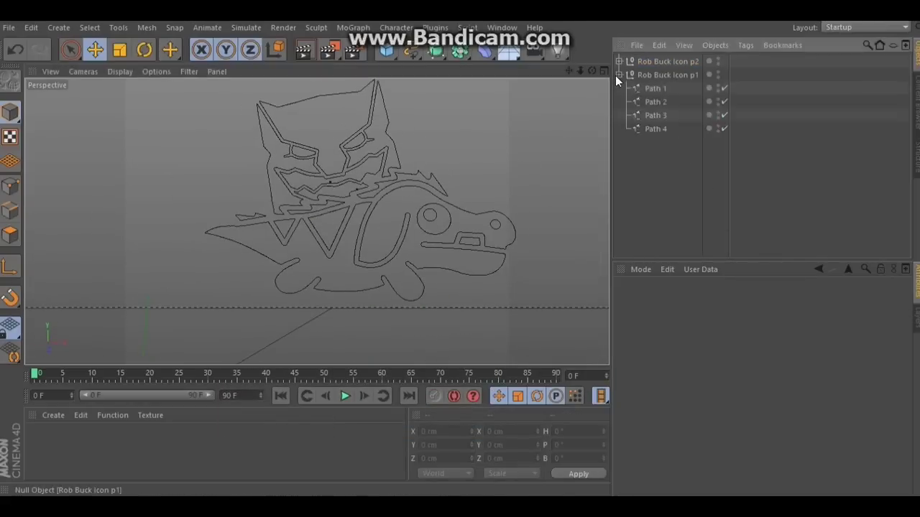
pyautogui.click(619, 61)
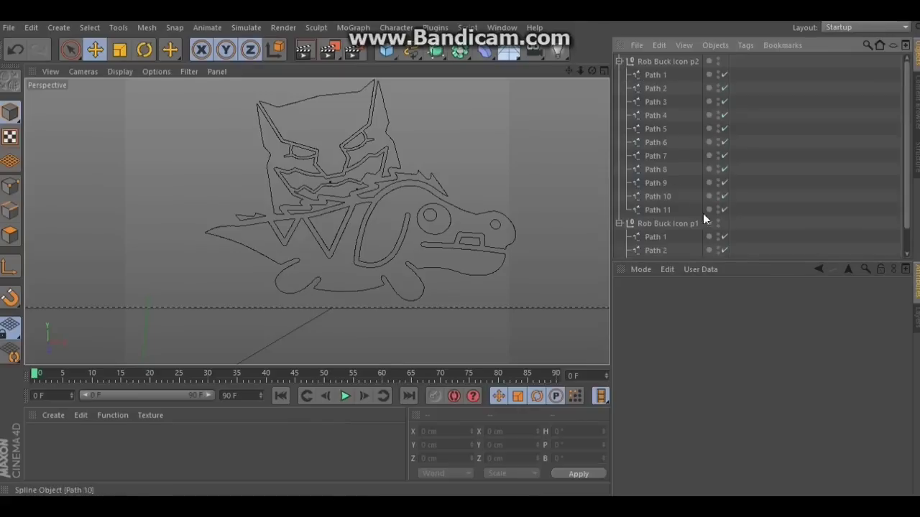
pyautogui.click(619, 61)
pyautogui.click(618, 75)
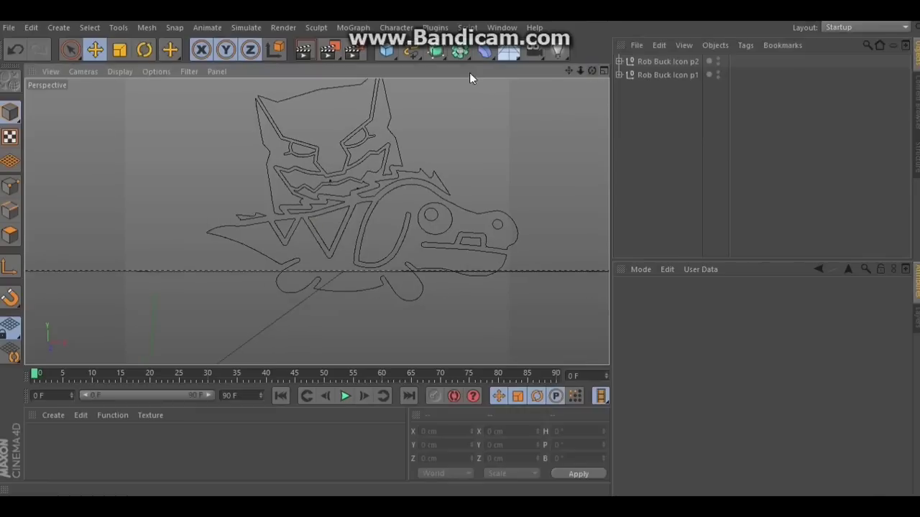
pyautogui.moveTo(438, 53); pyautogui.dragTo(575, 70)
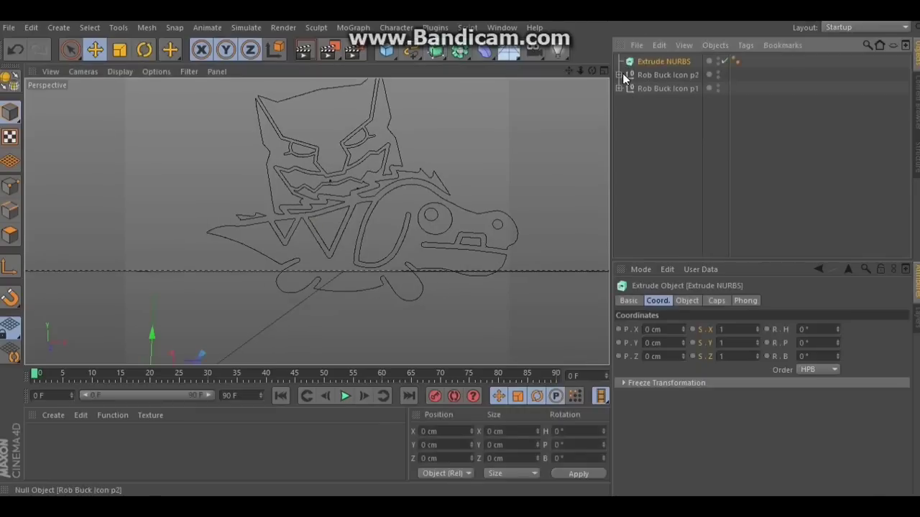
pyautogui.click(621, 74)
pyautogui.click(620, 74)
pyautogui.click(620, 74)
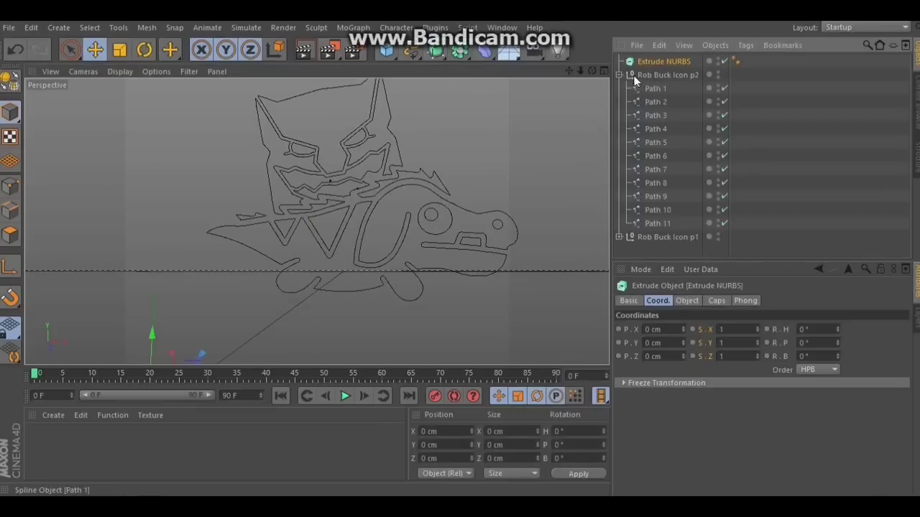
pyautogui.click(619, 75)
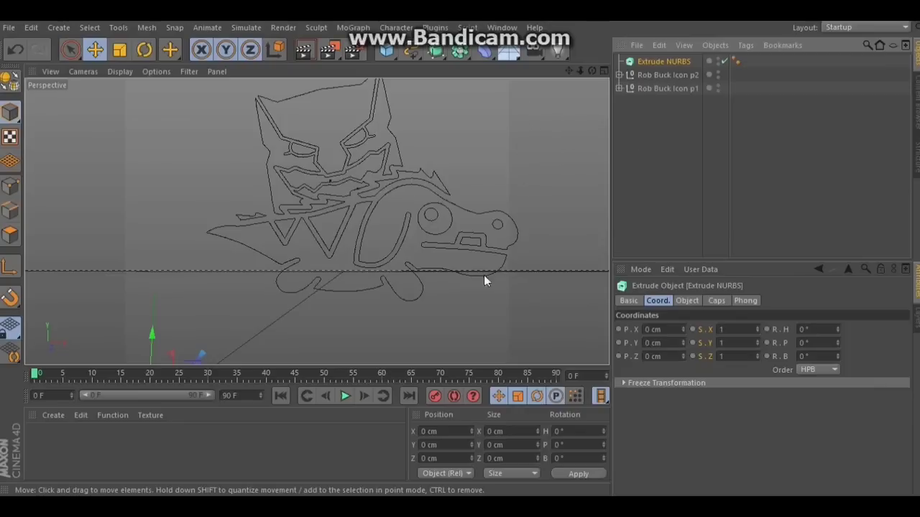
pyautogui.click(338, 507)
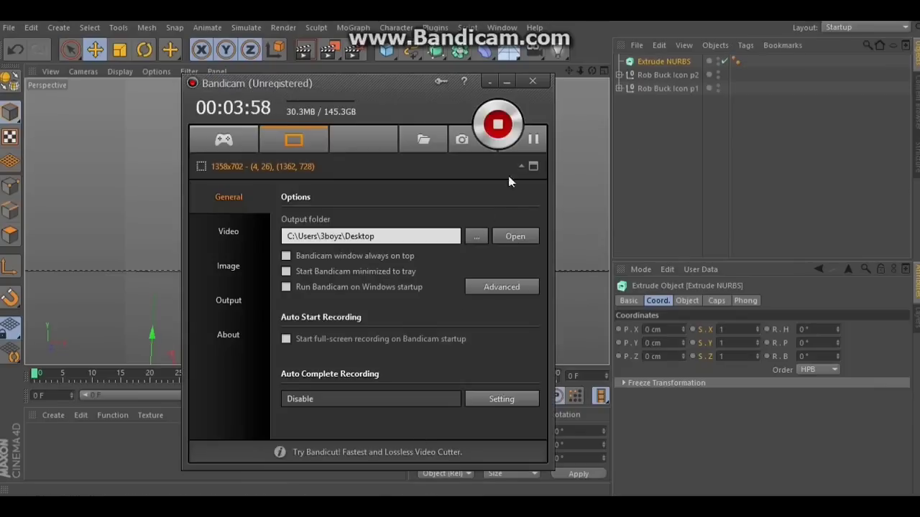
pyautogui.click(536, 141)
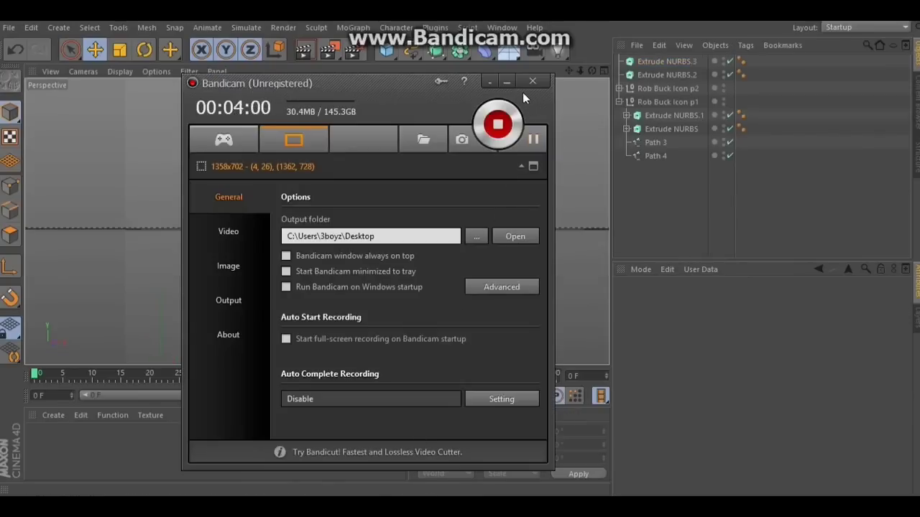
pyautogui.click(508, 81)
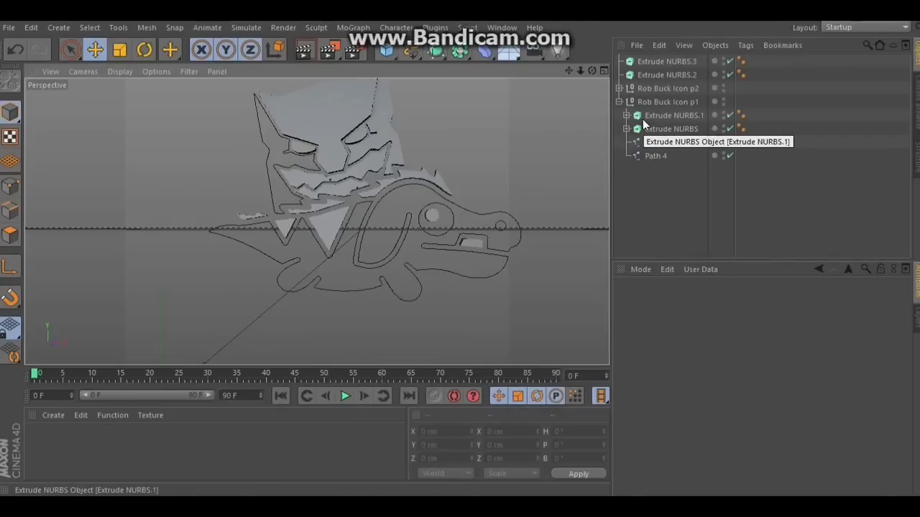
# Step: Place Path 3 in Extrude NURBS.2 and Path 4 in Extrude NURBS.3, and move both extrudes into the p1 group
pyautogui.click(656, 142)
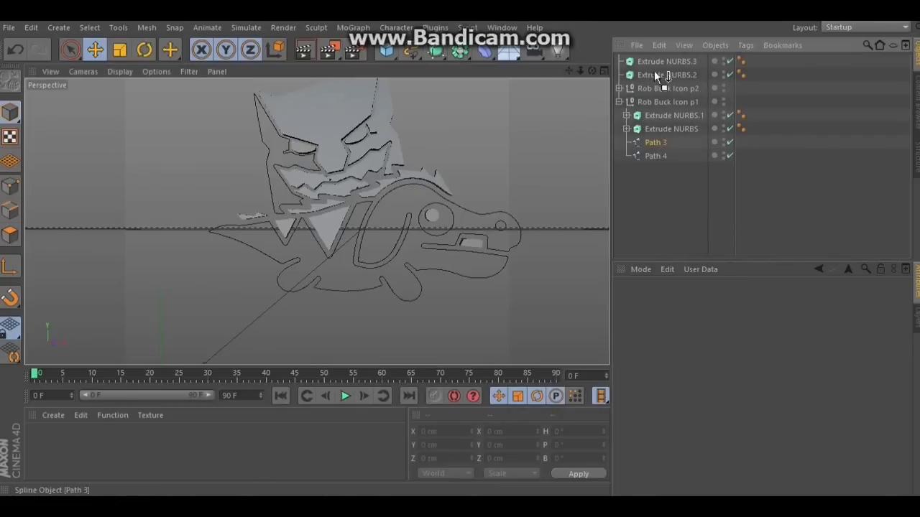
pyautogui.moveTo(651, 74); pyautogui.dragTo(651, 75)
pyautogui.click(619, 75)
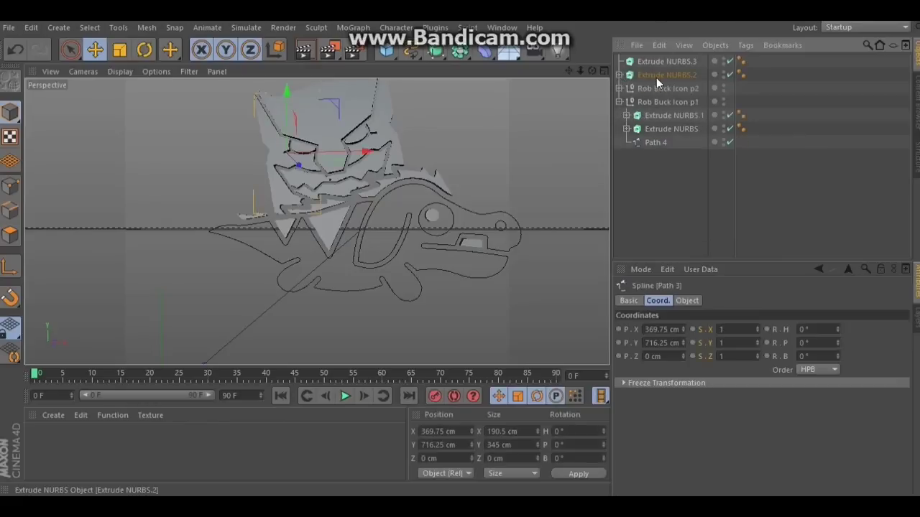
pyautogui.moveTo(665, 110); pyautogui.dragTo(662, 101)
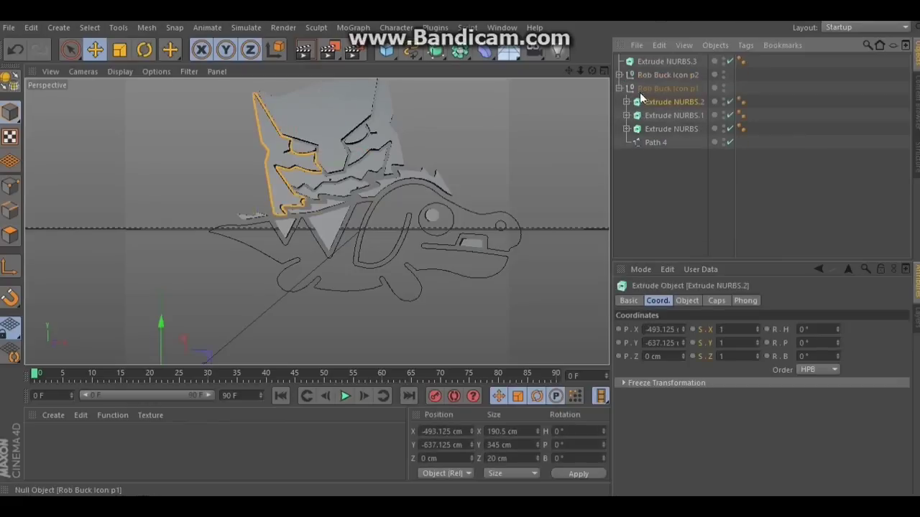
pyautogui.moveTo(656, 145); pyautogui.dragTo(654, 90)
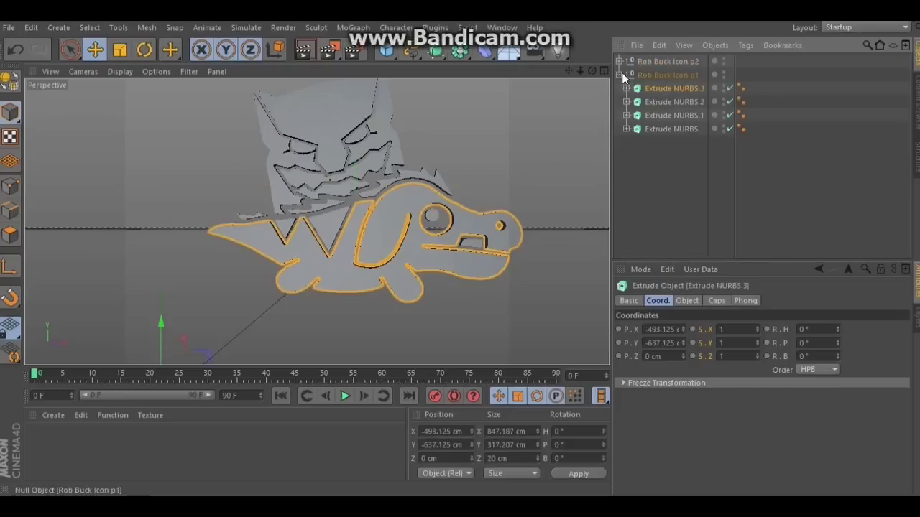
# Step: Group the p1 and p2 groups together under one parent null
pyautogui.click(619, 75)
pyautogui.click(619, 61)
pyautogui.click(619, 62)
pyautogui.click(619, 75)
pyautogui.click(619, 74)
pyautogui.click(651, 106)
pyautogui.click(653, 76)
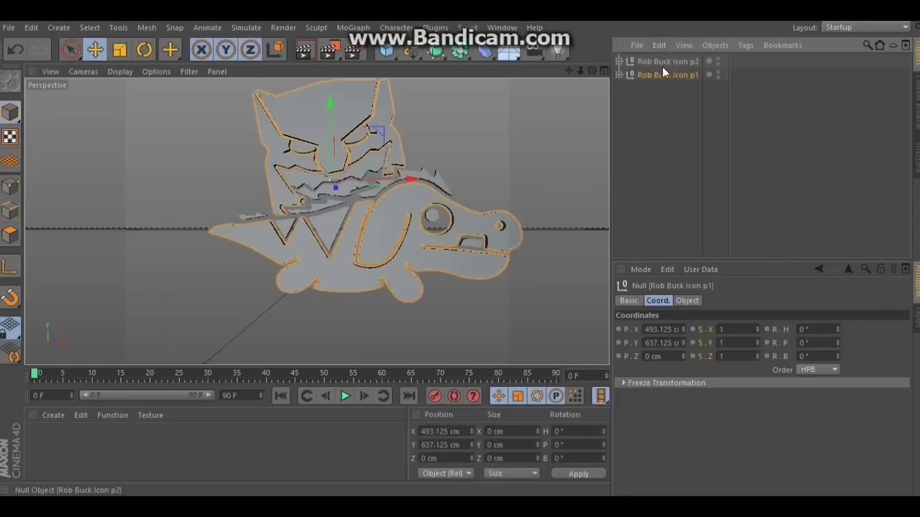
pyautogui.keyDown('ctrl'); pyautogui.click(663, 61); pyautogui.keyUp('ctrl')
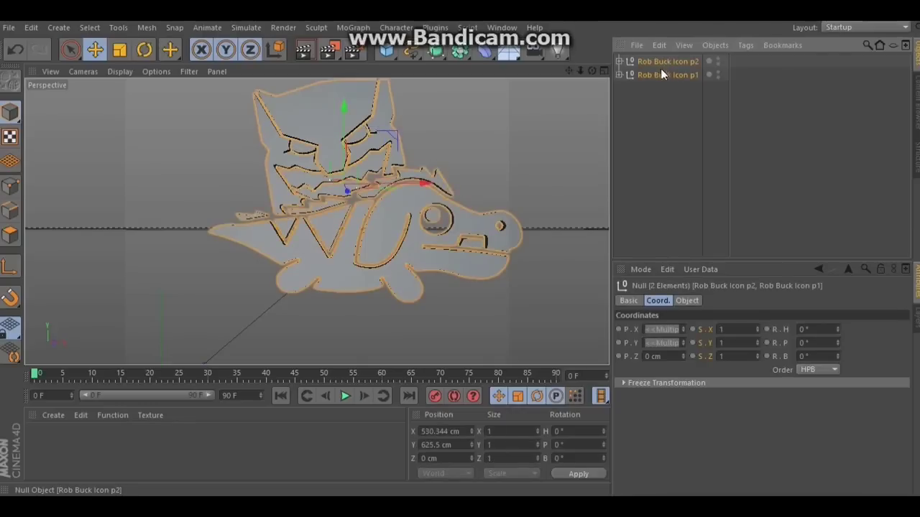
pyautogui.rightClick(659, 66)
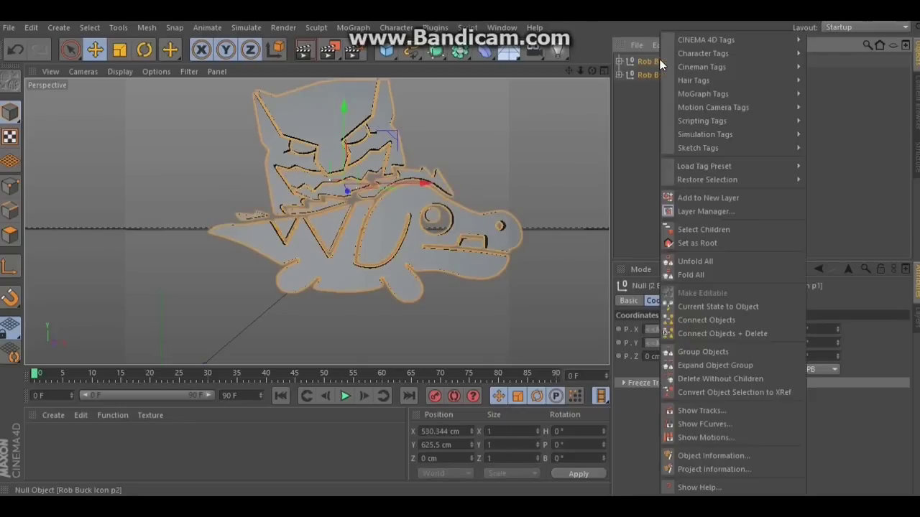
pyautogui.click(701, 351)
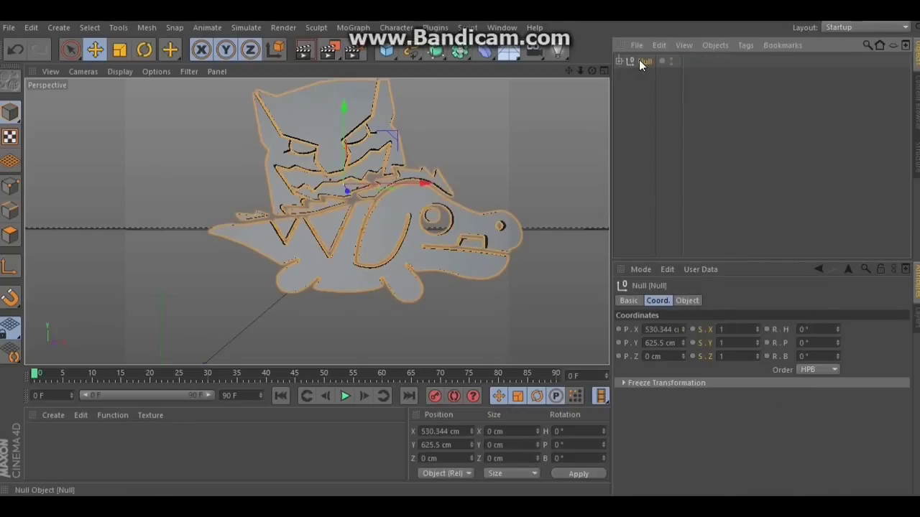
# Step: Rename the new parent null with the icon's name
pyautogui.doubleClick(644, 62)
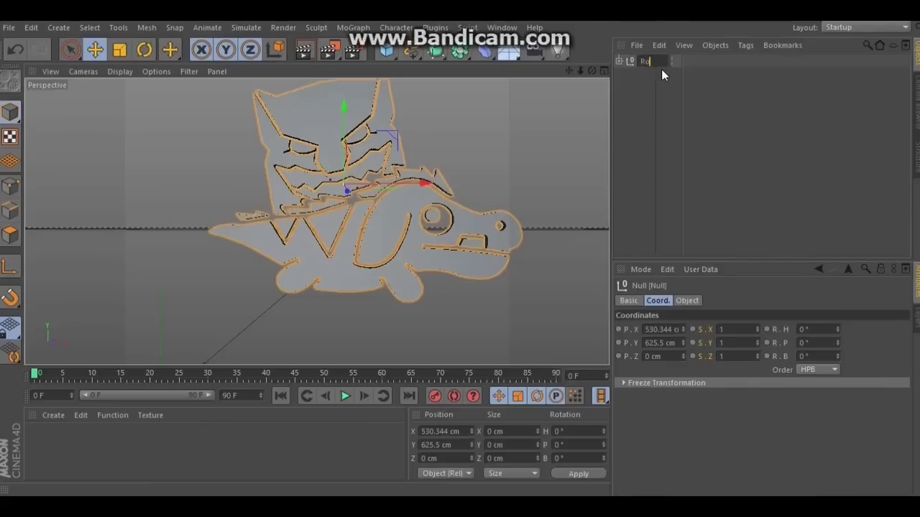
pyautogui.write('Rob Buck')
pyautogui.press('Return')
# Step: Set the parent null's Z scale to 4 to thicken the whole icon
pyautogui.moveTo(592, 72); pyautogui.dragTo(503, 107)
pyautogui.moveTo(316, 221); pyautogui.dragTo(337, 208)
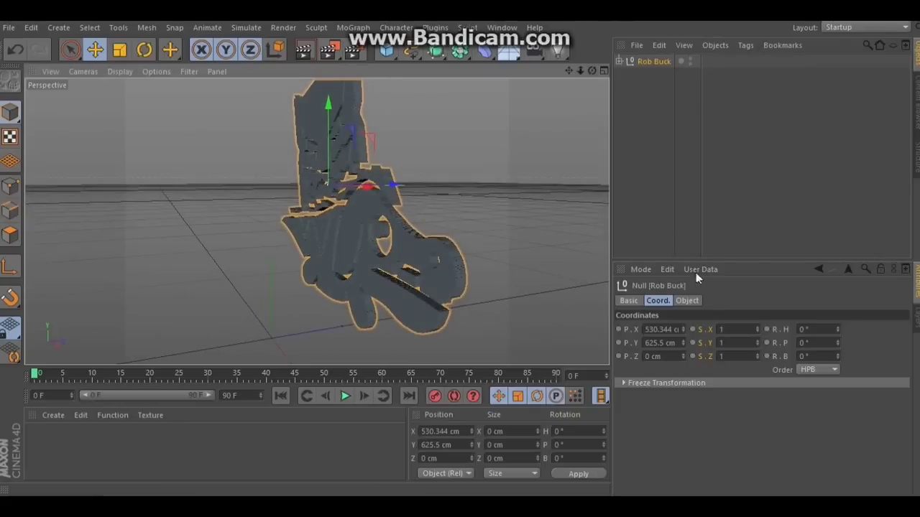
pyautogui.click(660, 307)
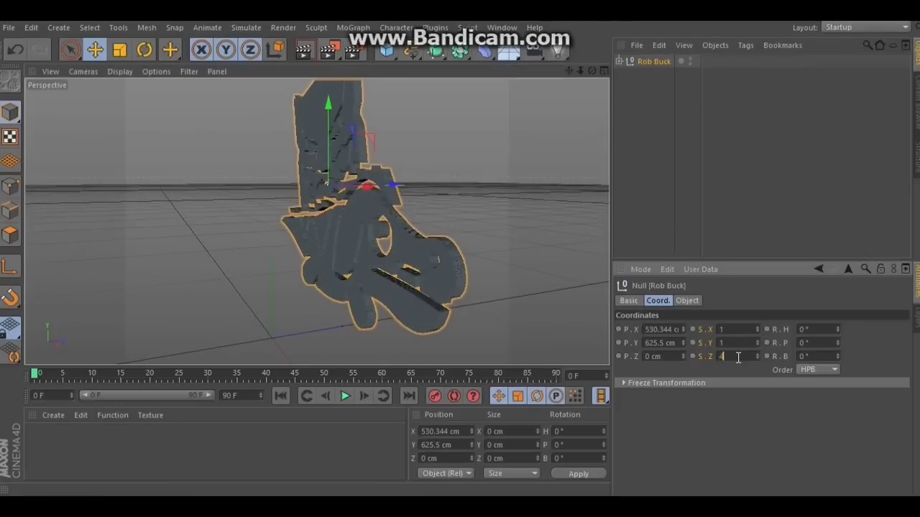
pyautogui.press('Return')
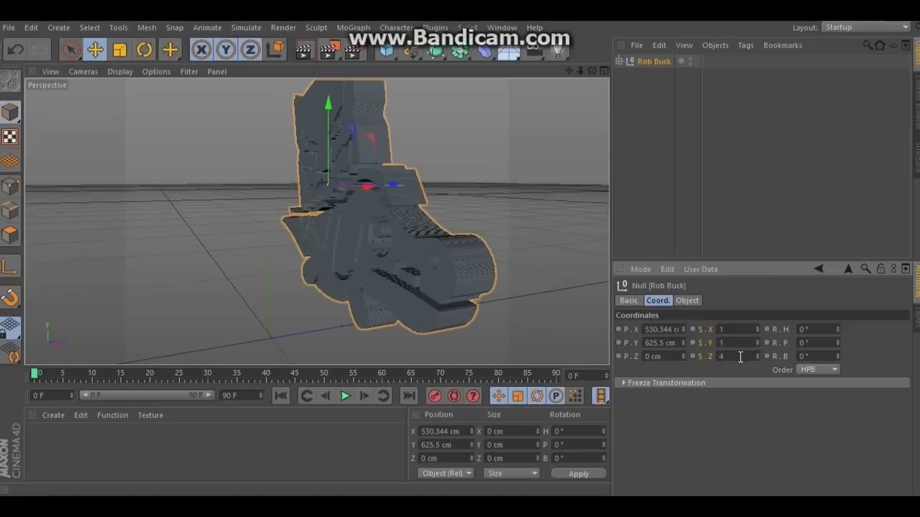
pyautogui.moveTo(592, 70)
pyautogui.mouseDown()
pyautogui.moveTo(547, 103)
pyautogui.moveTo(592, 71)
pyautogui.moveTo(583, 97)
pyautogui.moveTo(592, 71)
pyautogui.mouseUp()
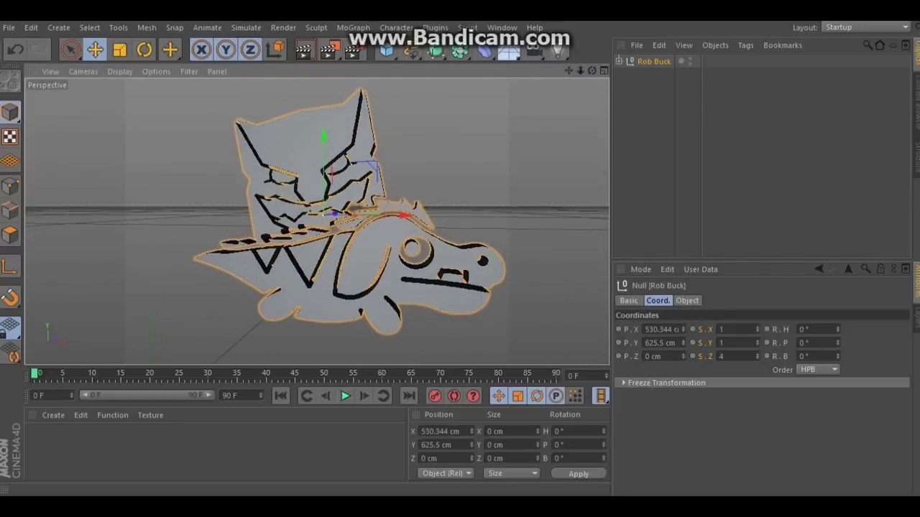
# Step: Load the HDRI SELECTION lighting preset from the MoonMan HDRI lightroom library into the scene
pyautogui.click(916, 102)
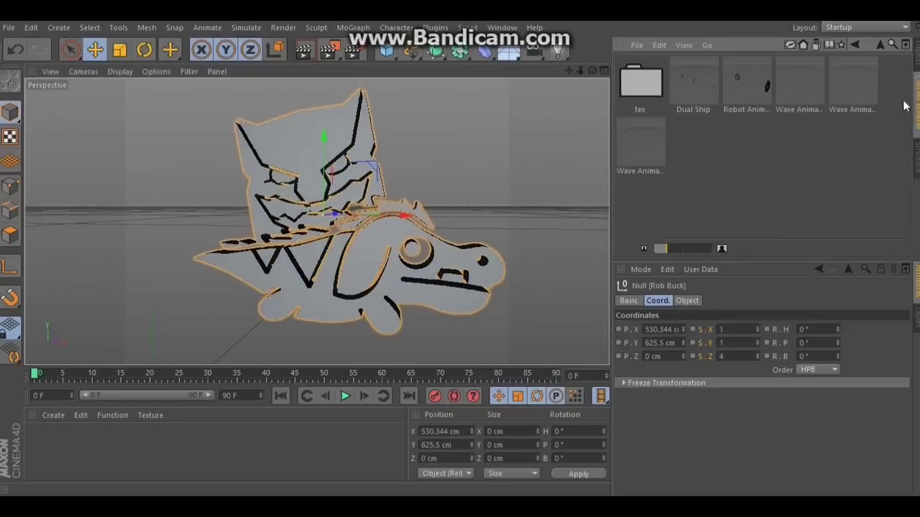
pyautogui.click(880, 45)
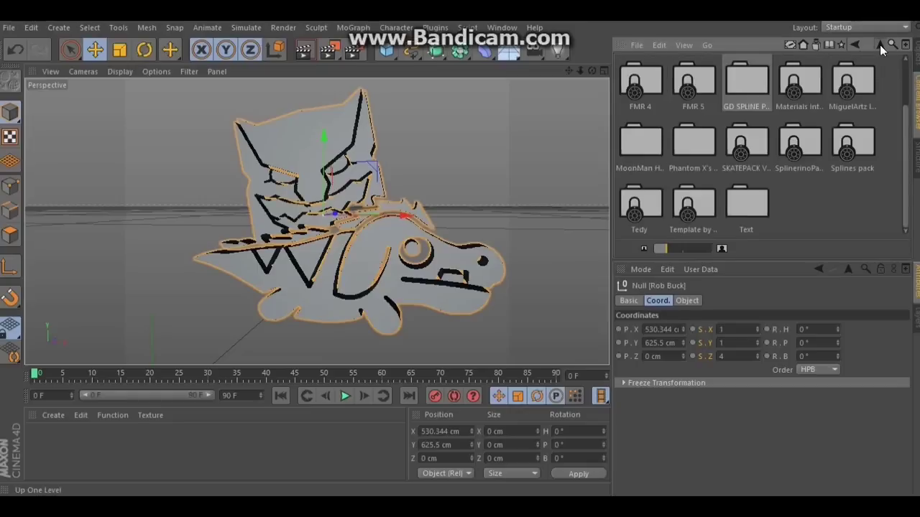
pyautogui.doubleClick(650, 154)
pyautogui.doubleClick(702, 89)
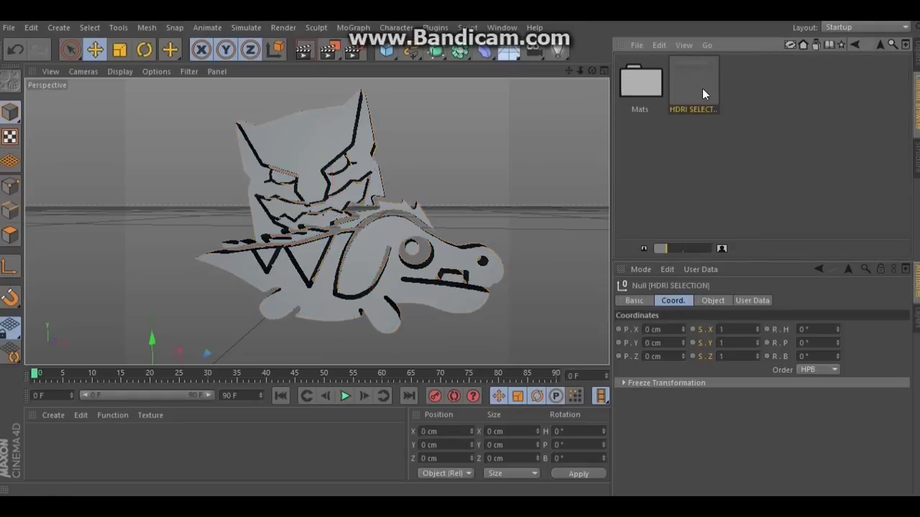
# Step: Load the Silver and Yellow materials from the library's Mats > Sparkly folder into the project
pyautogui.doubleClick(650, 84)
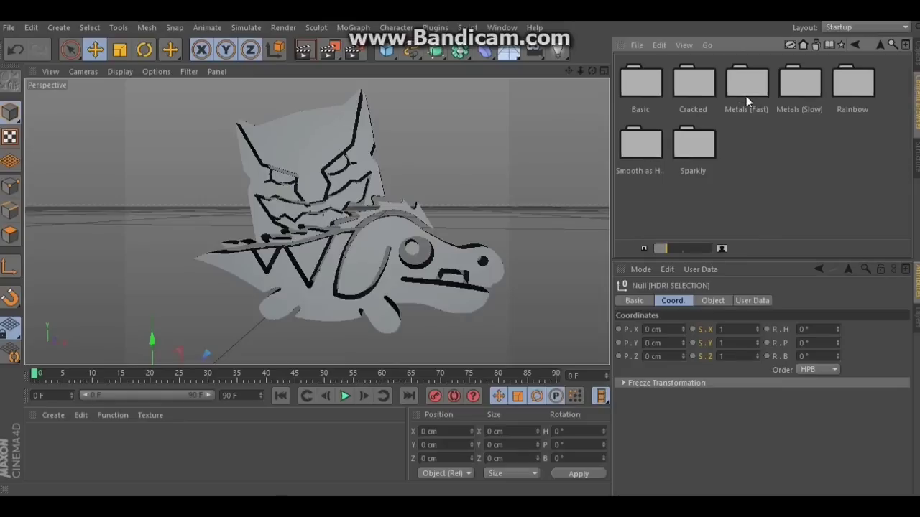
pyautogui.doubleClick(640, 149)
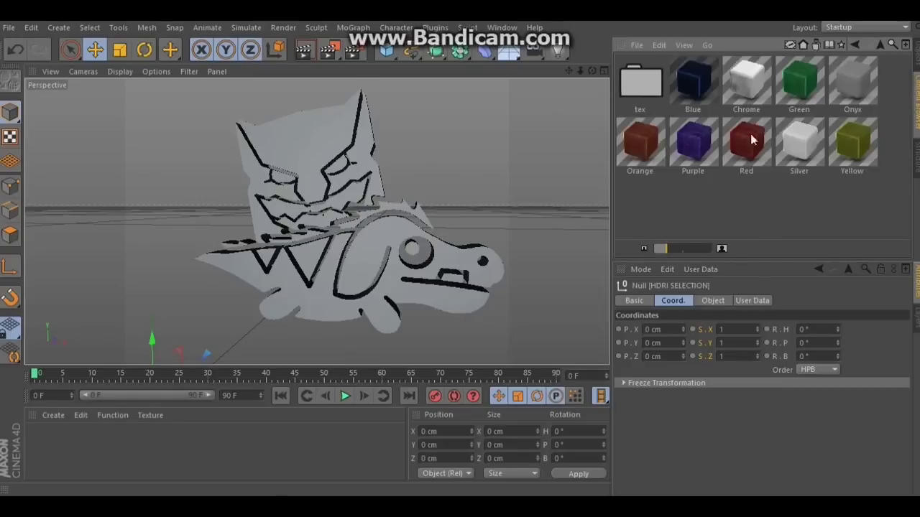
pyautogui.click(880, 45)
pyautogui.doubleClick(692, 142)
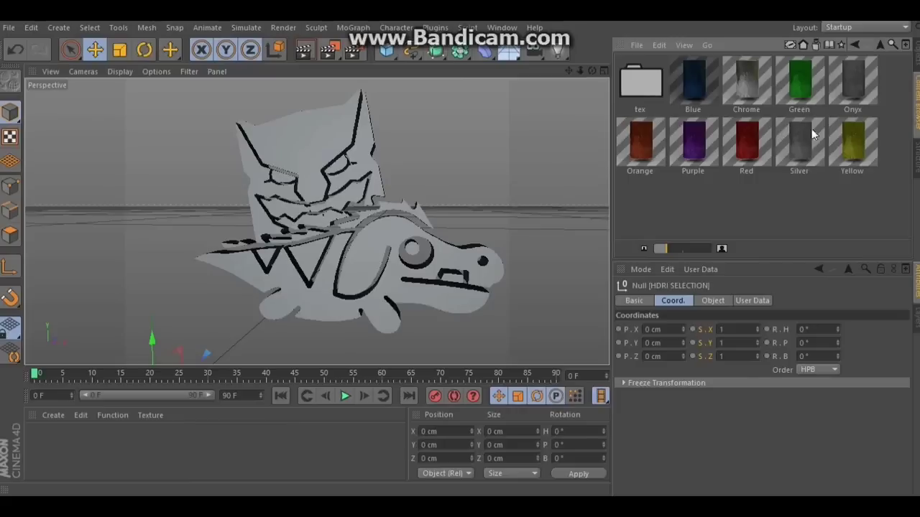
pyautogui.doubleClick(801, 149)
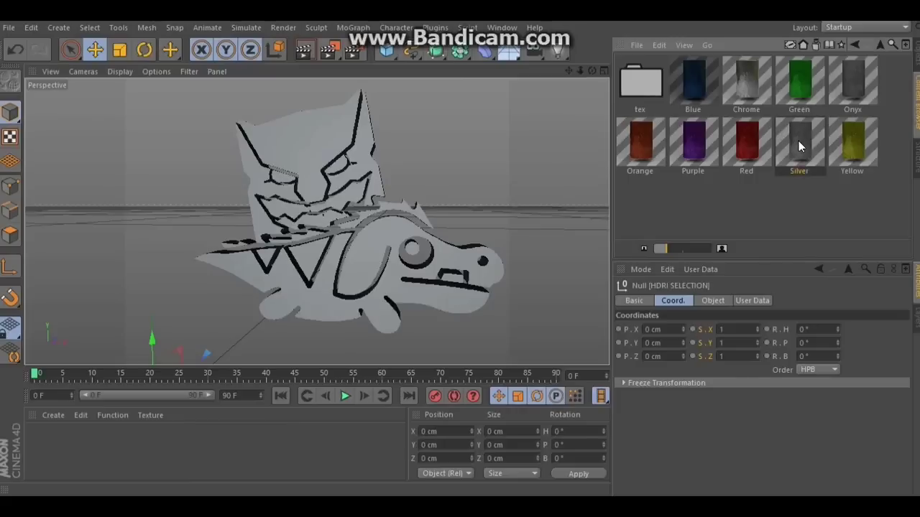
pyautogui.doubleClick(852, 154)
# Step: Apply the Silver material to the p1 group and the Yellow material to the p2 group
pyautogui.click(916, 58)
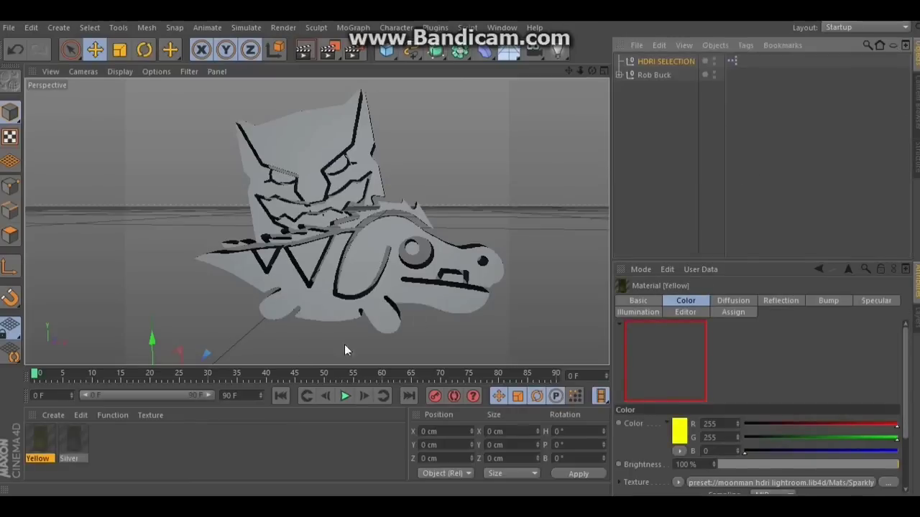
pyautogui.click(619, 74)
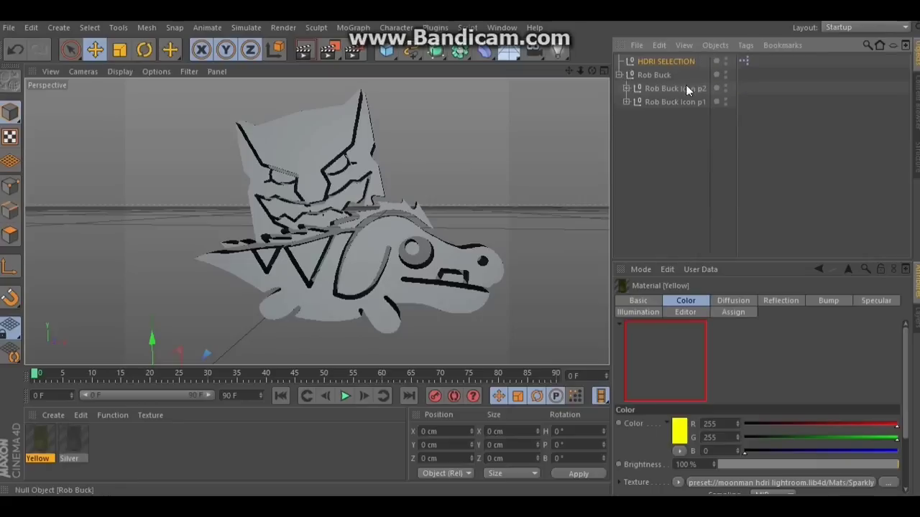
pyautogui.moveTo(40, 440); pyautogui.dragTo(679, 88)
pyautogui.moveTo(749, 84); pyautogui.dragTo(743, 101)
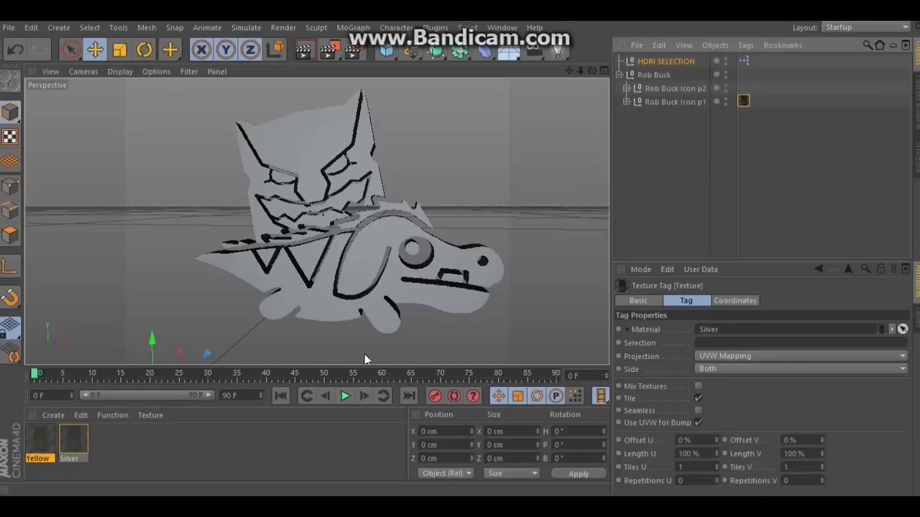
pyautogui.moveTo(41, 440); pyautogui.dragTo(688, 93)
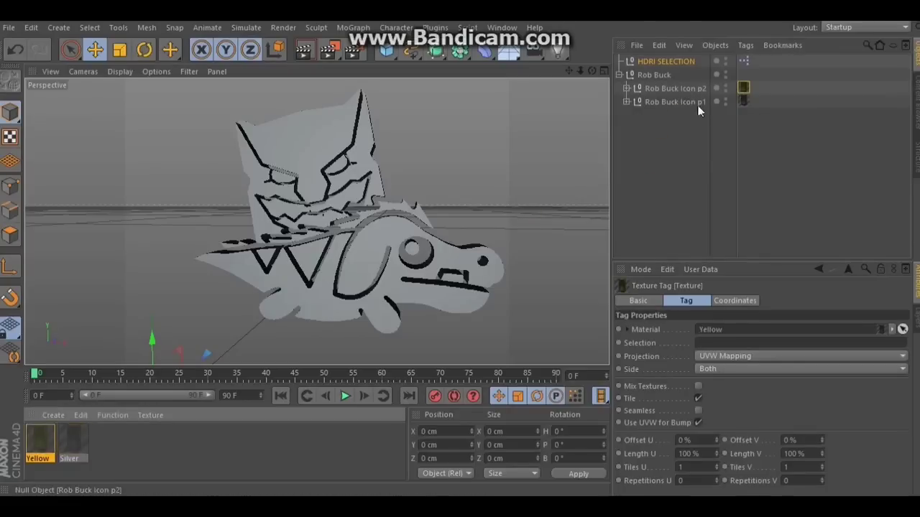
pyautogui.click(619, 74)
pyautogui.click(645, 124)
# Step: Set the projection of both groups' texture tags to Cubic and turn on Seamless
pyautogui.moveTo(591, 70); pyautogui.dragTo(524, 83)
pyautogui.keyDown('alt'); pyautogui.moveTo(315, 221); pyautogui.dragTo(315, 222); pyautogui.keyUp('alt')
pyautogui.click(619, 74)
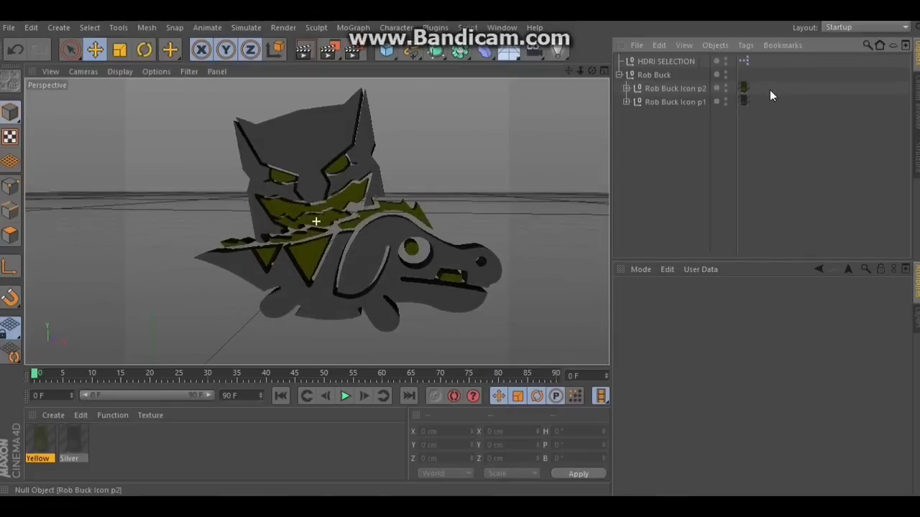
pyautogui.click(743, 87)
pyautogui.keyDown('shift'); pyautogui.click(743, 102); pyautogui.keyUp('shift')
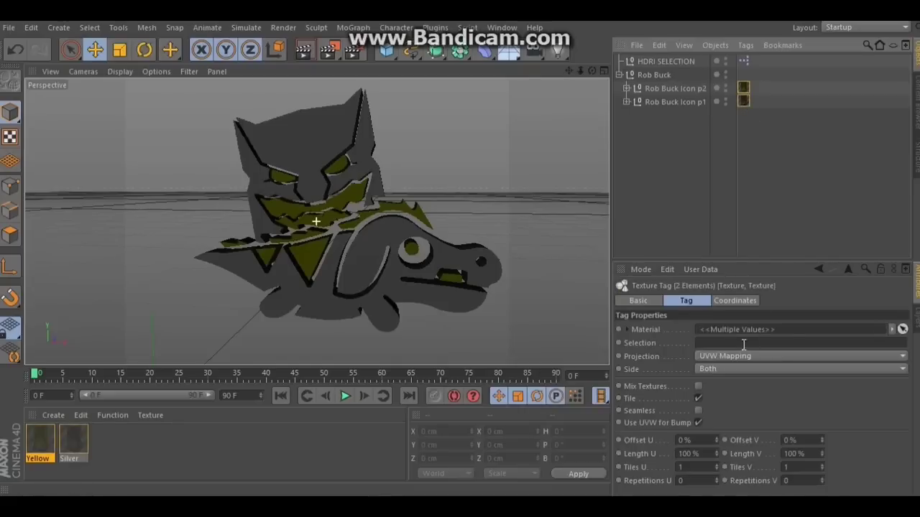
pyautogui.click(726, 355)
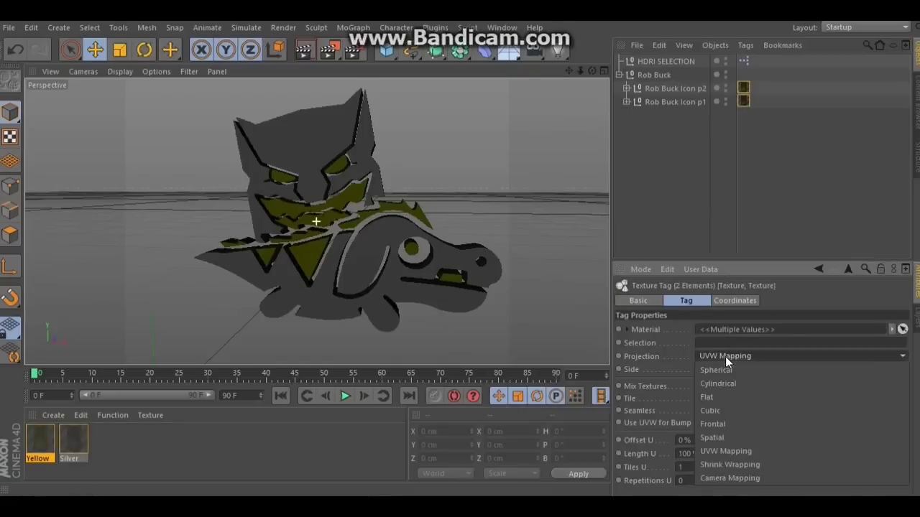
pyautogui.click(719, 410)
pyautogui.click(696, 410)
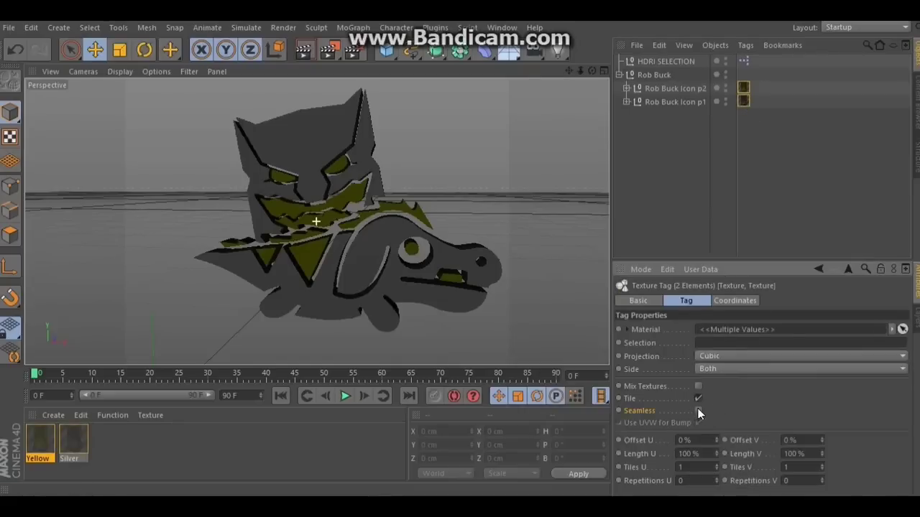
pyautogui.click(670, 223)
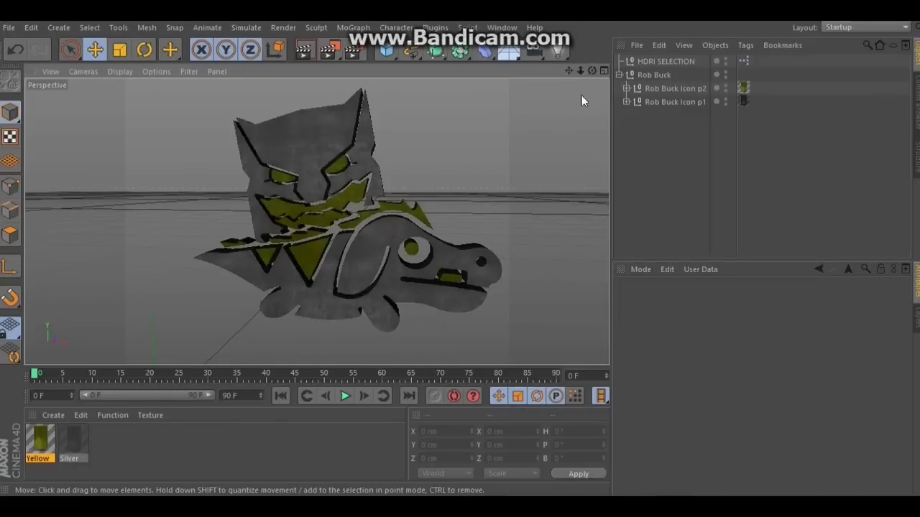
pyautogui.moveTo(592, 70); pyautogui.dragTo(571, 72)
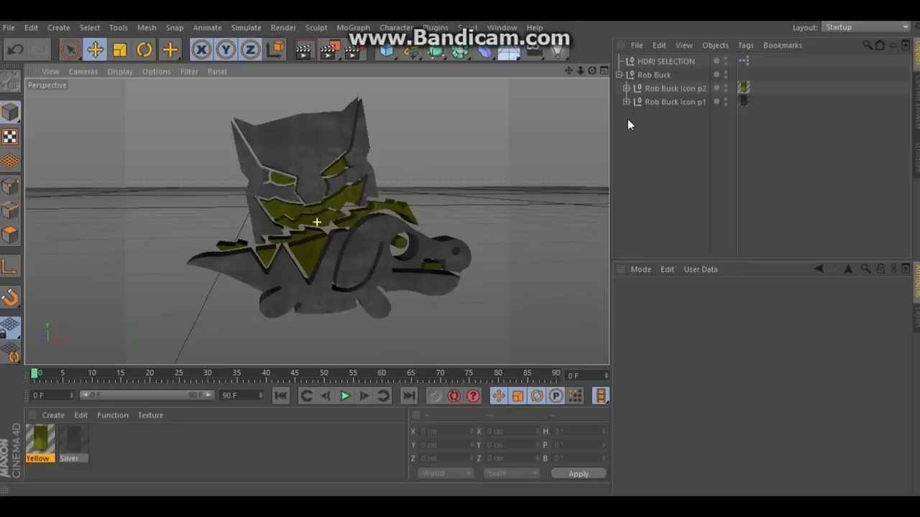
# Step: Enable the Glow channel on the Yellow material and close the Material Editor
pyautogui.doubleClick(41, 440)
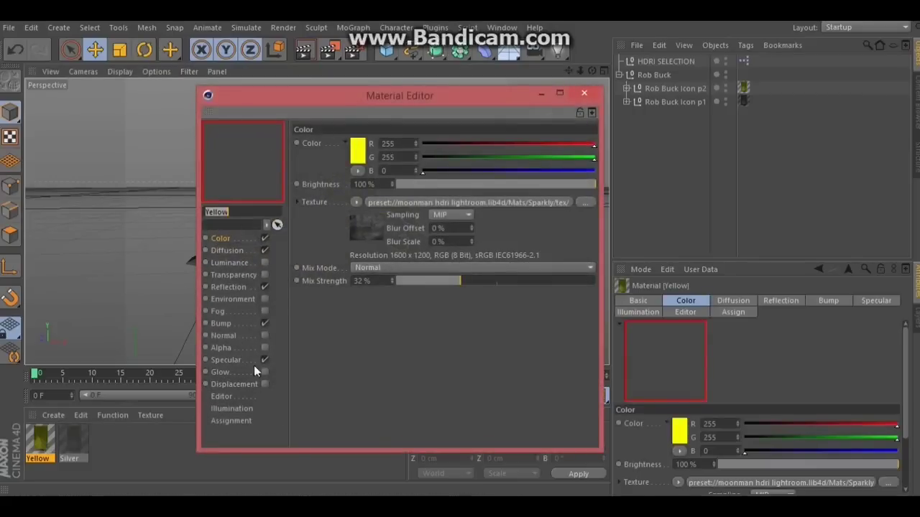
pyautogui.click(264, 372)
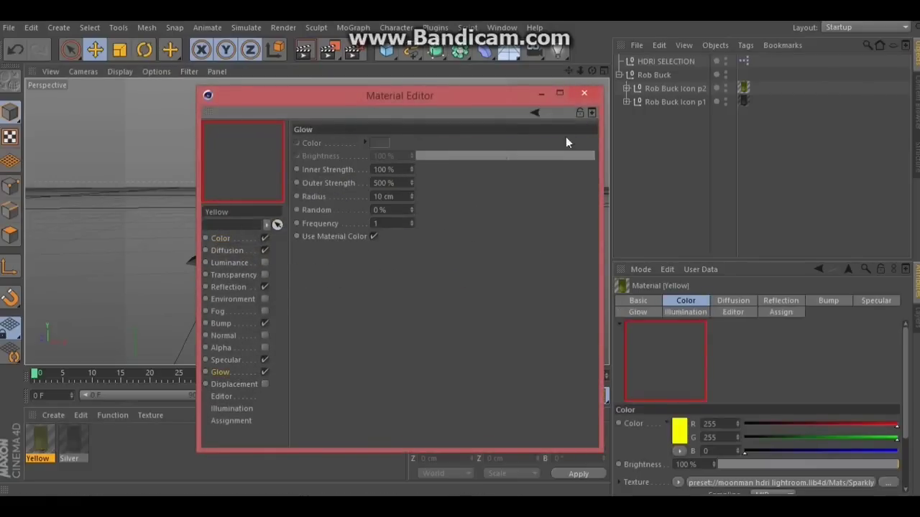
pyautogui.click(585, 95)
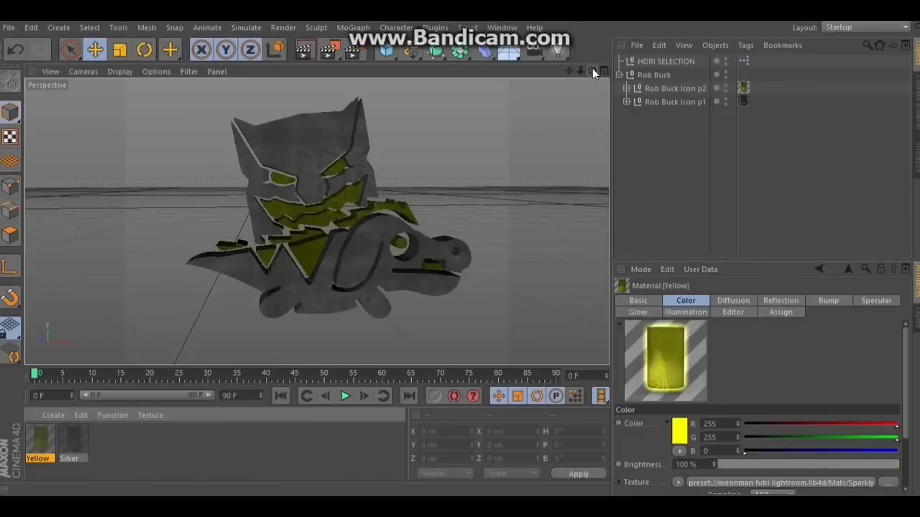
# Step: Render a test of the textured icon in the perspective view from an angle
pyautogui.moveTo(592, 70); pyautogui.dragTo(560, 72)
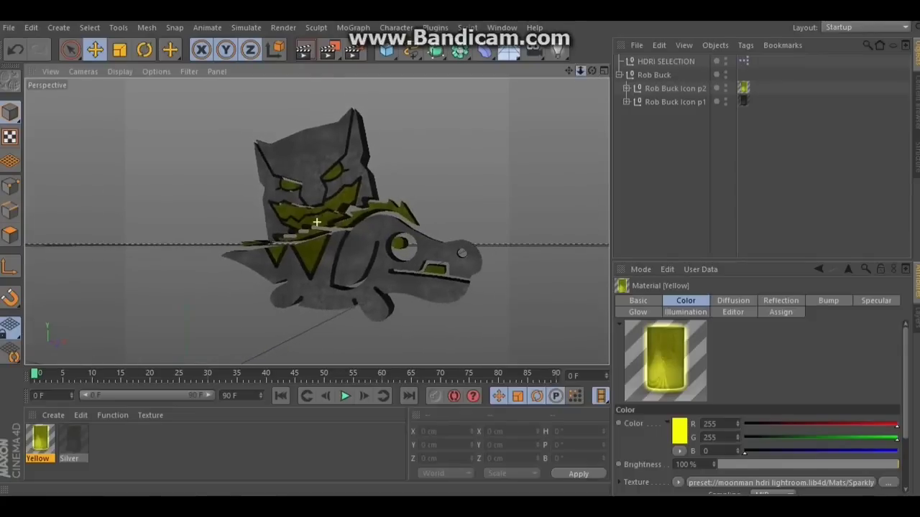
pyautogui.click(300, 51)
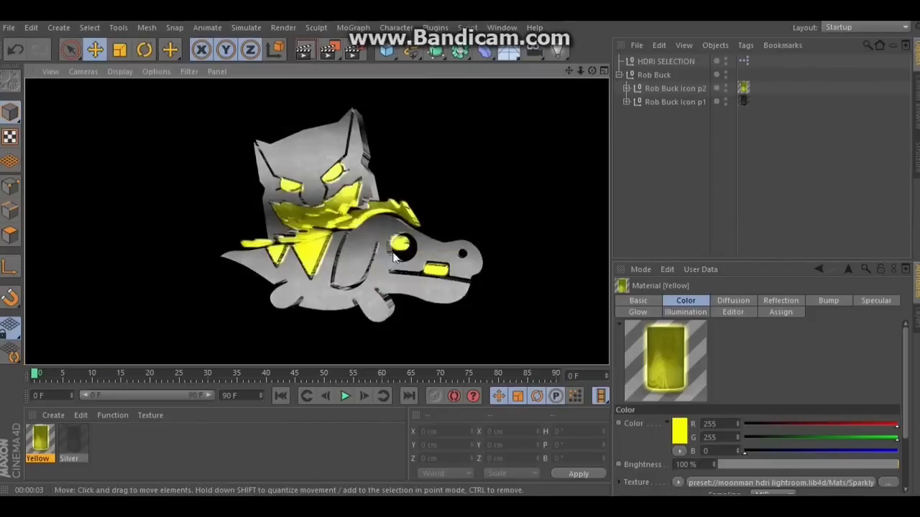
pyautogui.click(632, 151)
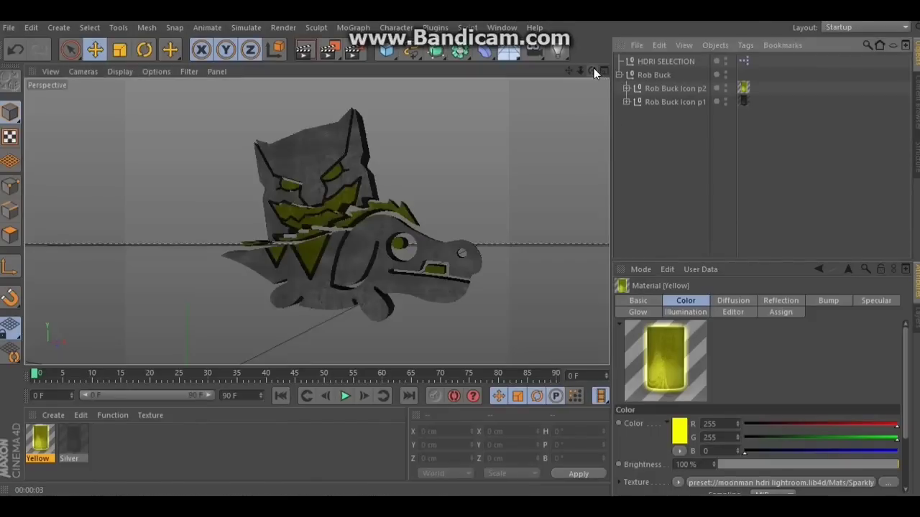
# Step: Move the icon's parent null along X to about -999 cm and record its keyframe at frame 0
pyautogui.moveTo(592, 71); pyautogui.dragTo(503, 70)
pyautogui.click(619, 74)
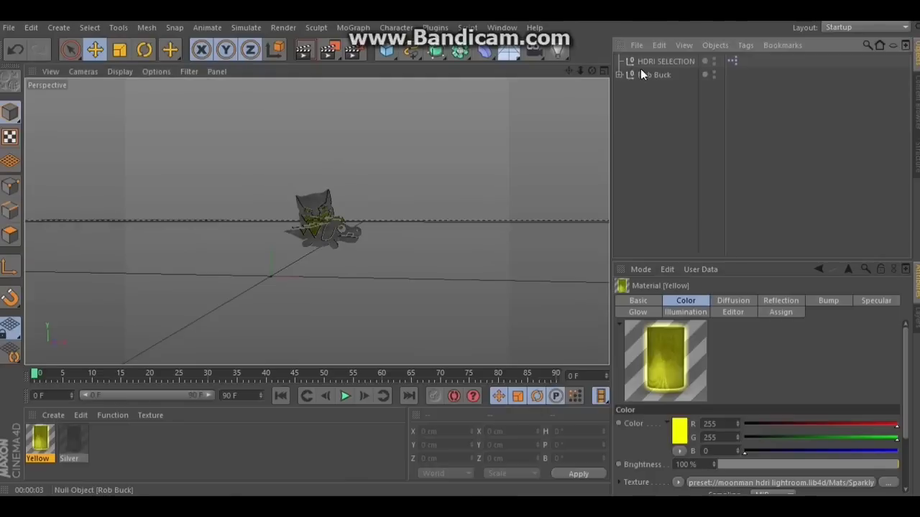
pyautogui.click(654, 75)
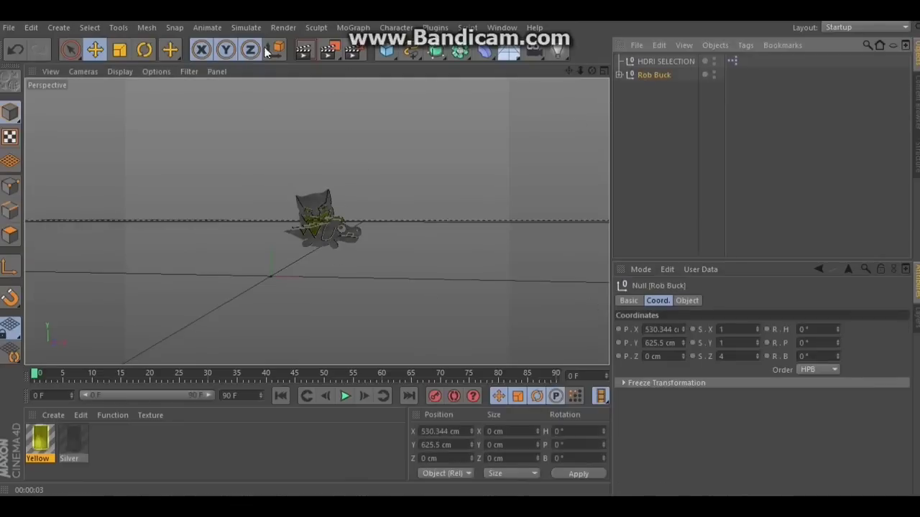
pyautogui.click(345, 219)
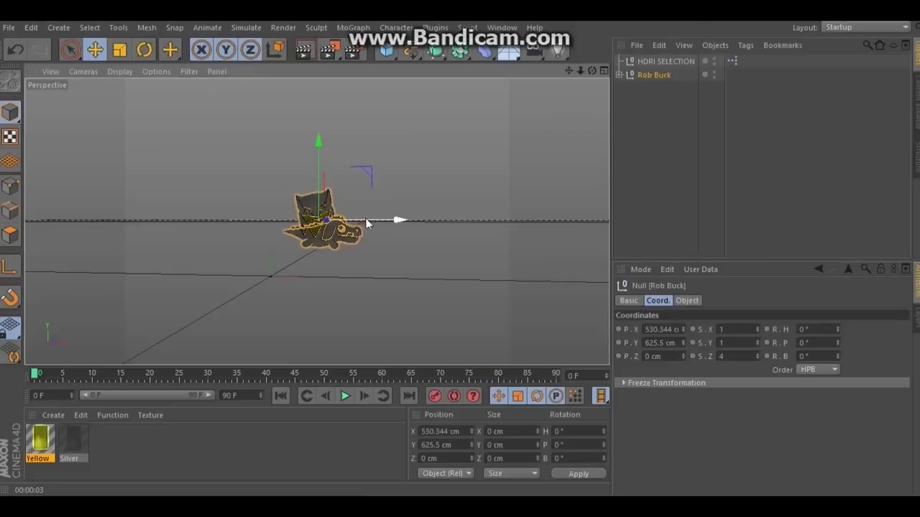
pyautogui.moveTo(396, 220); pyautogui.dragTo(224, 213)
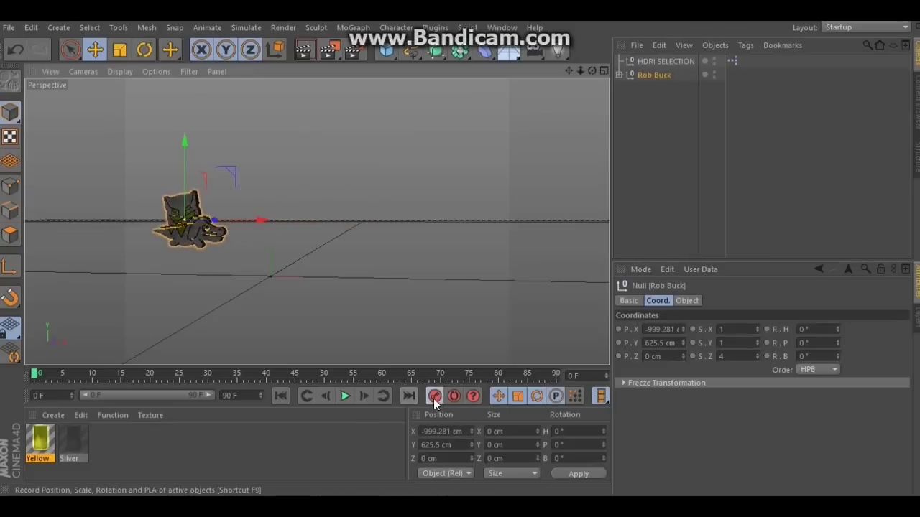
# Step: Keyframe the icon's parent null at frame 60 with X at about 2189 cm, and play the animation from the start
pyautogui.moveTo(35, 375); pyautogui.dragTo(381, 399)
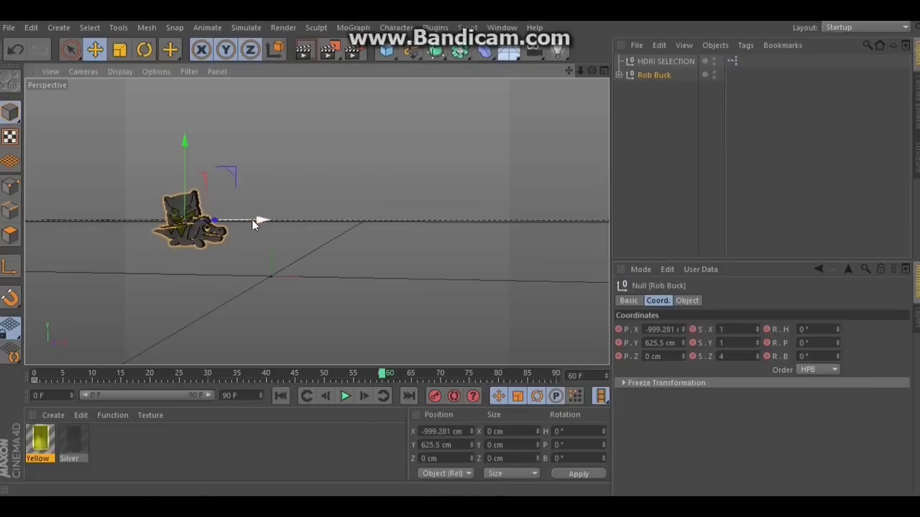
pyautogui.moveTo(252, 223); pyautogui.dragTo(553, 245)
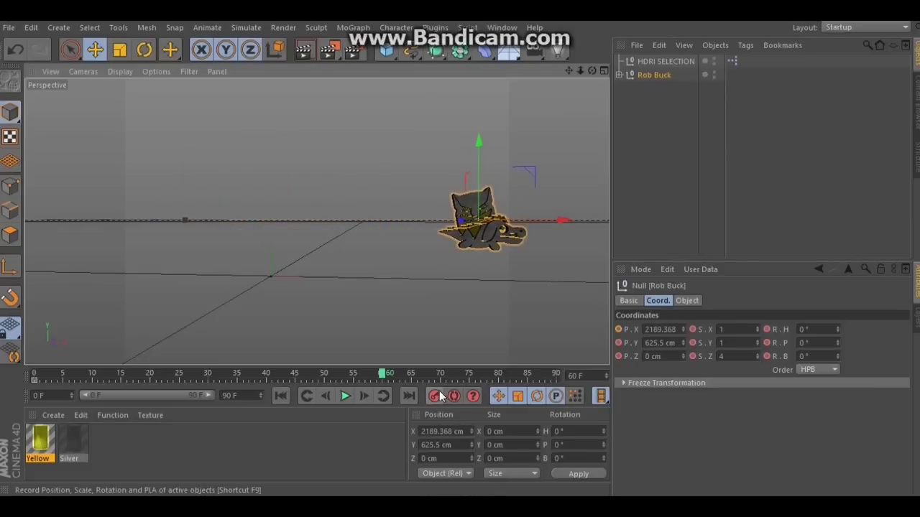
pyautogui.click(280, 396)
pyautogui.click(344, 395)
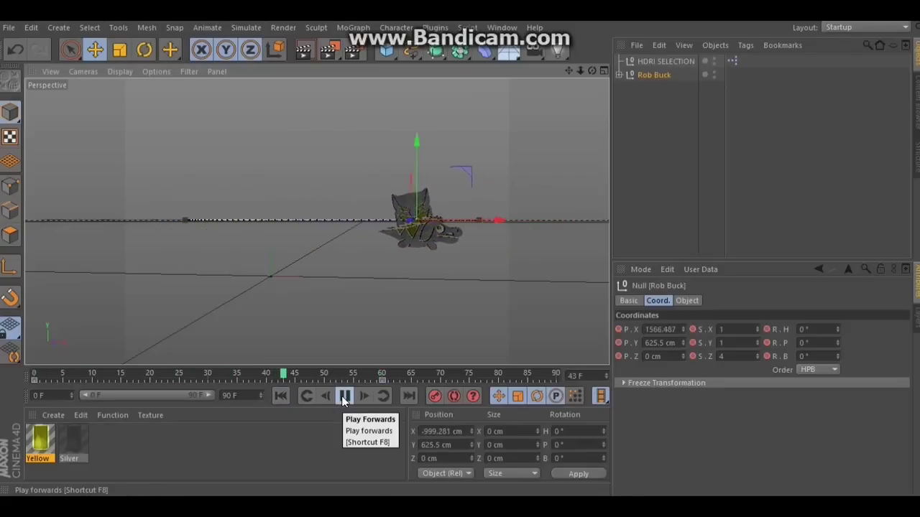
pyautogui.click(344, 398)
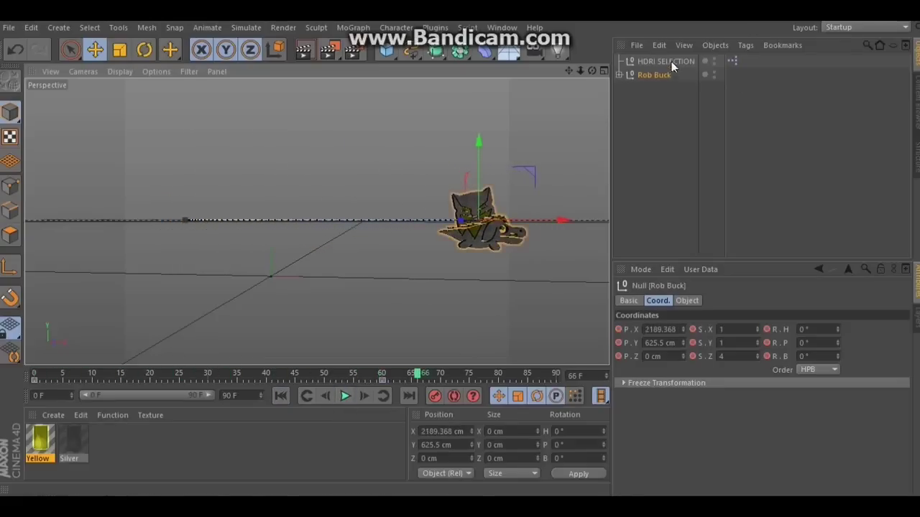
pyautogui.moveTo(592, 70); pyautogui.dragTo(640, 97)
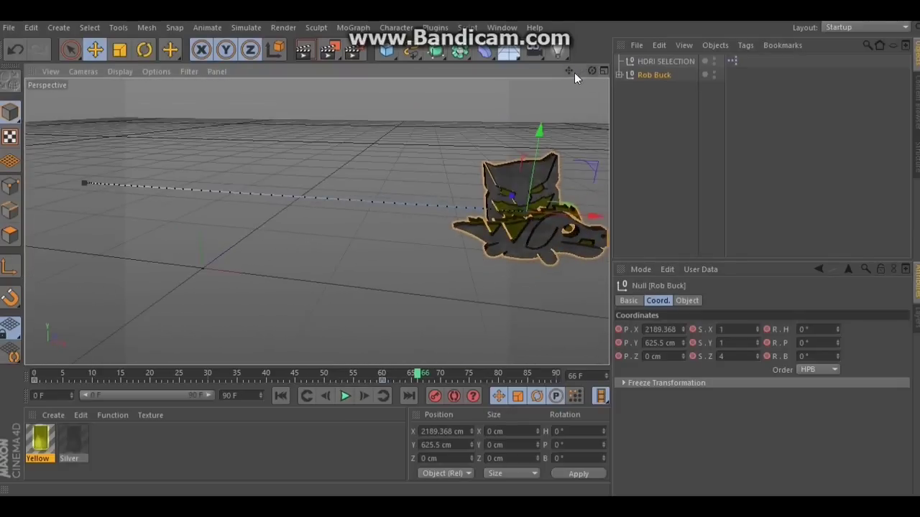
pyautogui.moveTo(570, 74); pyautogui.dragTo(352, 81)
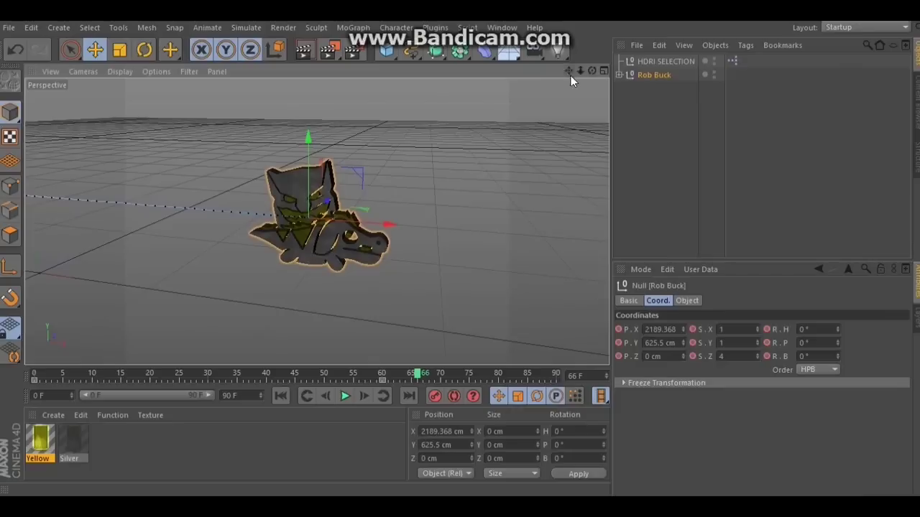
pyautogui.moveTo(591, 70)
pyautogui.mouseDown()
pyautogui.moveTo(636, 122)
pyautogui.moveTo(737, 97)
pyautogui.moveTo(593, 83)
pyautogui.mouseUp()
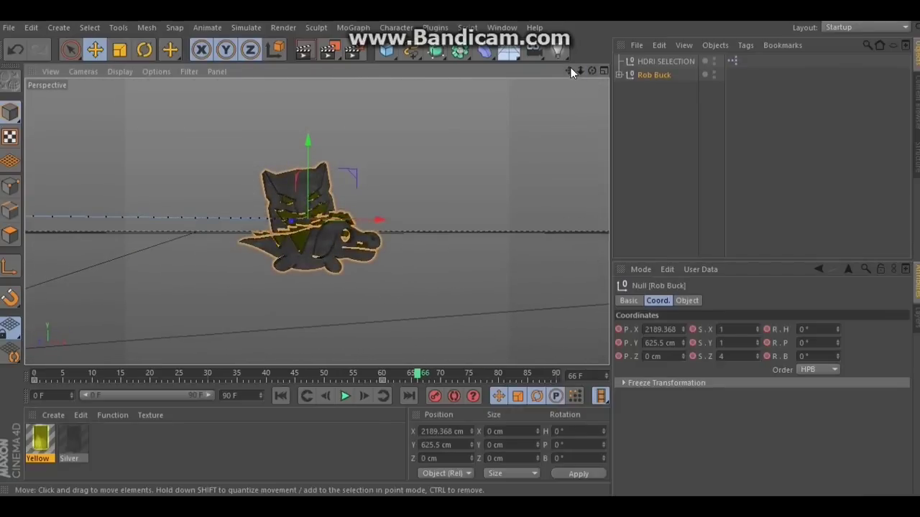